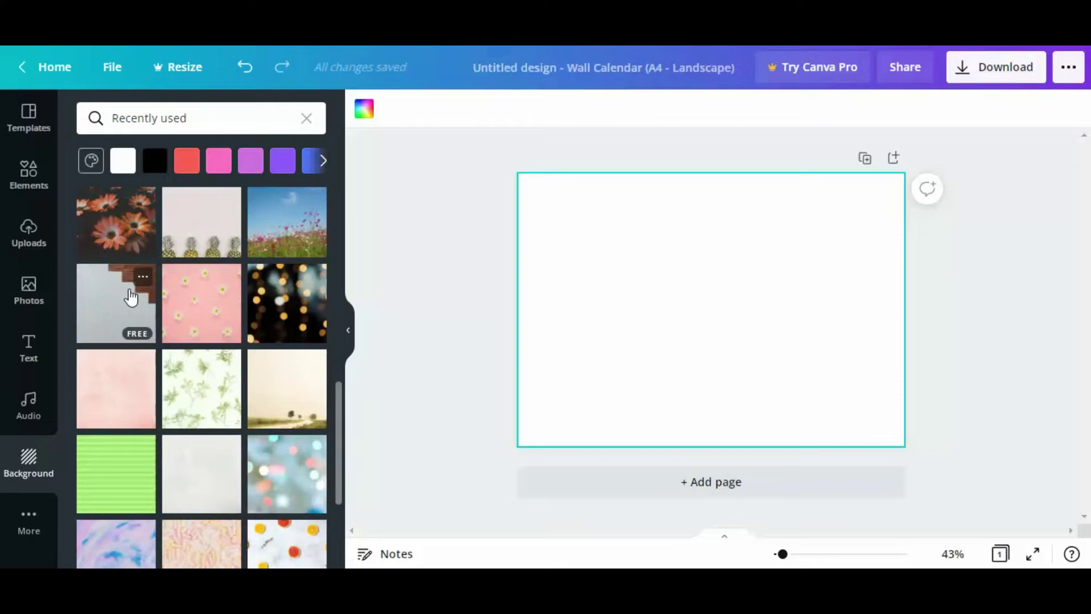
Set the orange daisy photo as the page background and add the recently used rounded square with a border.
click(120, 220)
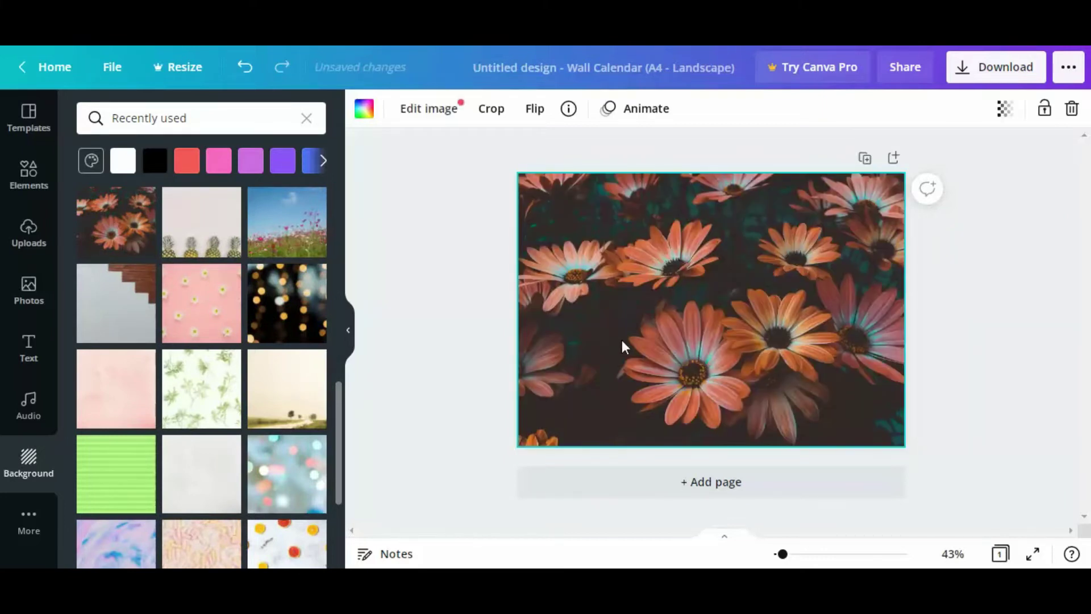
click(33, 179)
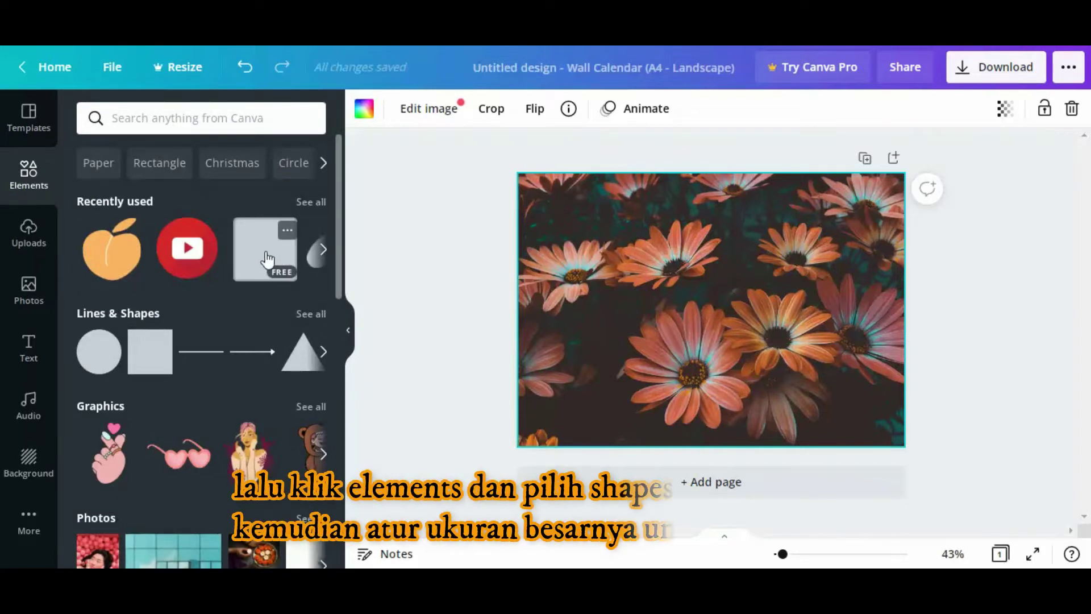
click(265, 258)
Enlarge the rounded square to nearly the full page height and place it over the right-hand part of the page.
drag(707, 307, 618, 284)
drag(687, 372, 743, 434)
drag(677, 349, 667, 318)
drag(738, 415, 756, 430)
drag(664, 334, 801, 282)
click(566, 328)
drag(671, 409, 648, 436)
drag(798, 307, 799, 307)
click(1088, 209)
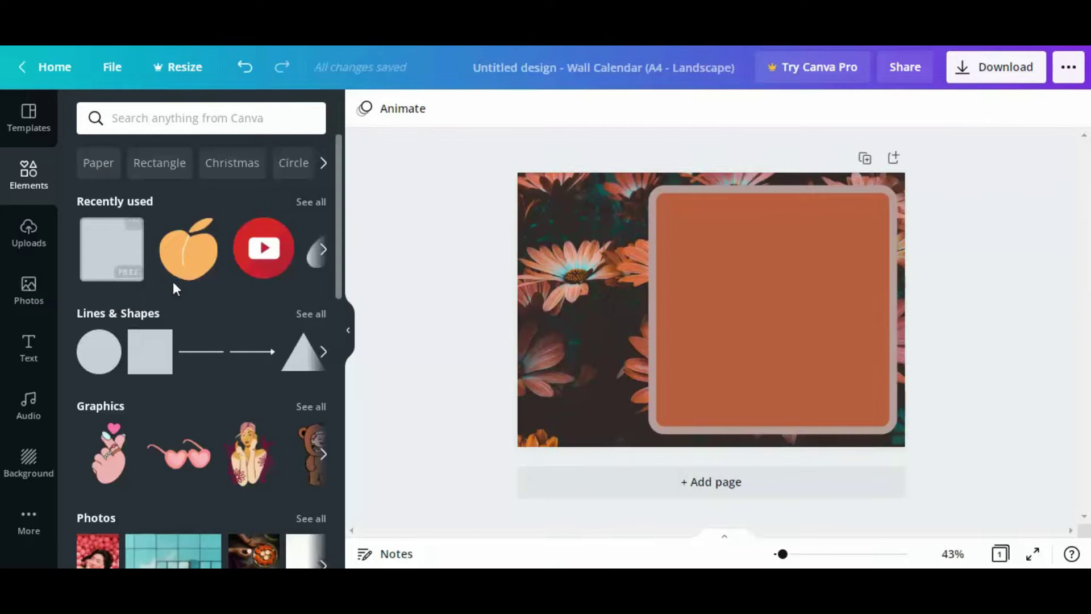
Add a heading reading "Januari" and centre it at the top of the rounded square.
click(29, 348)
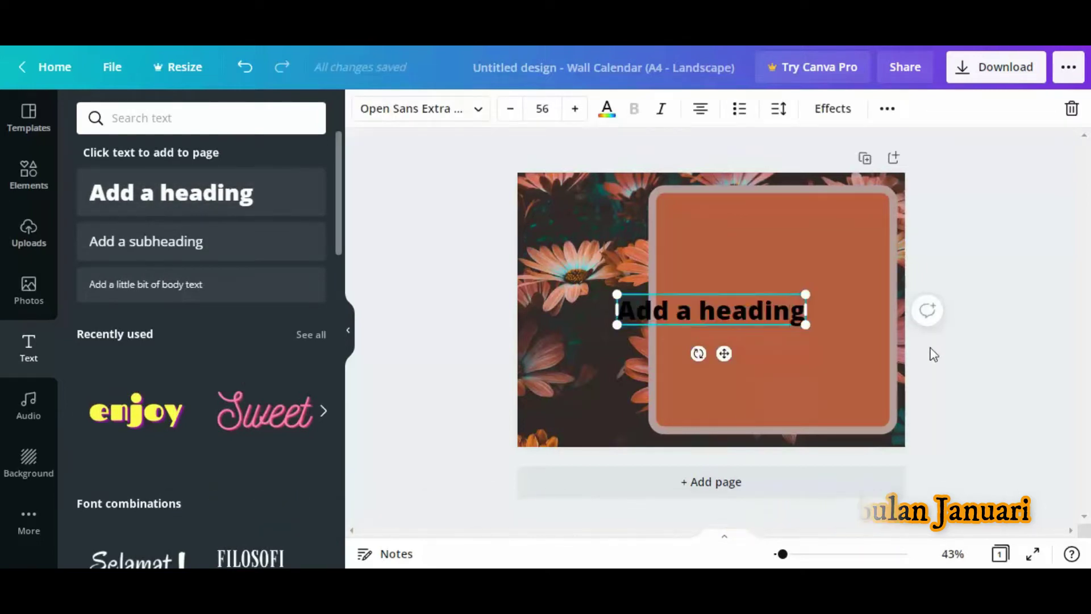
key(BackSpace)
text(Jan)
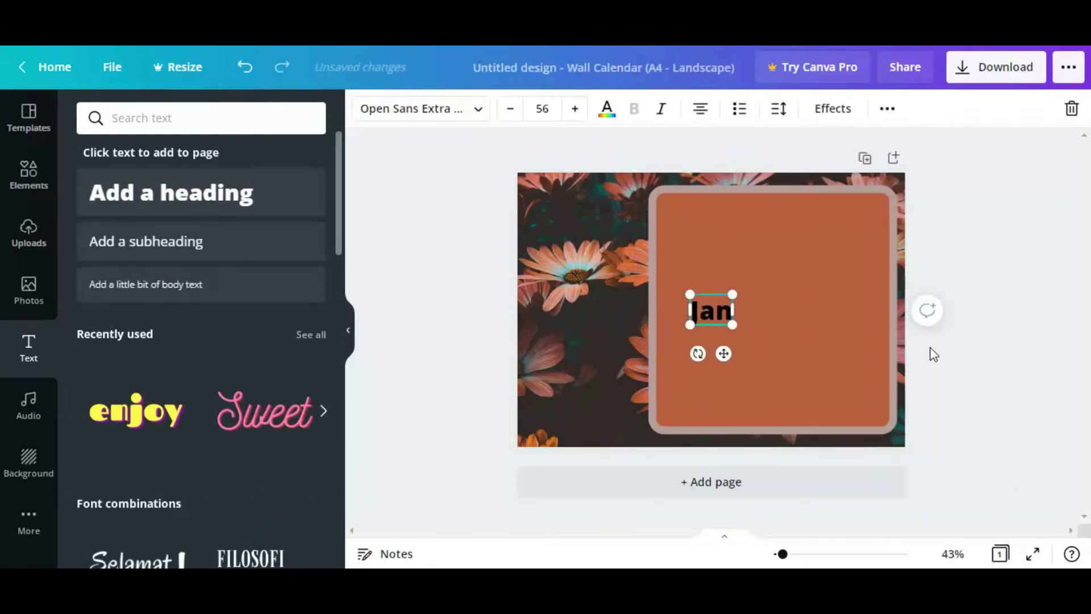
text(uari)
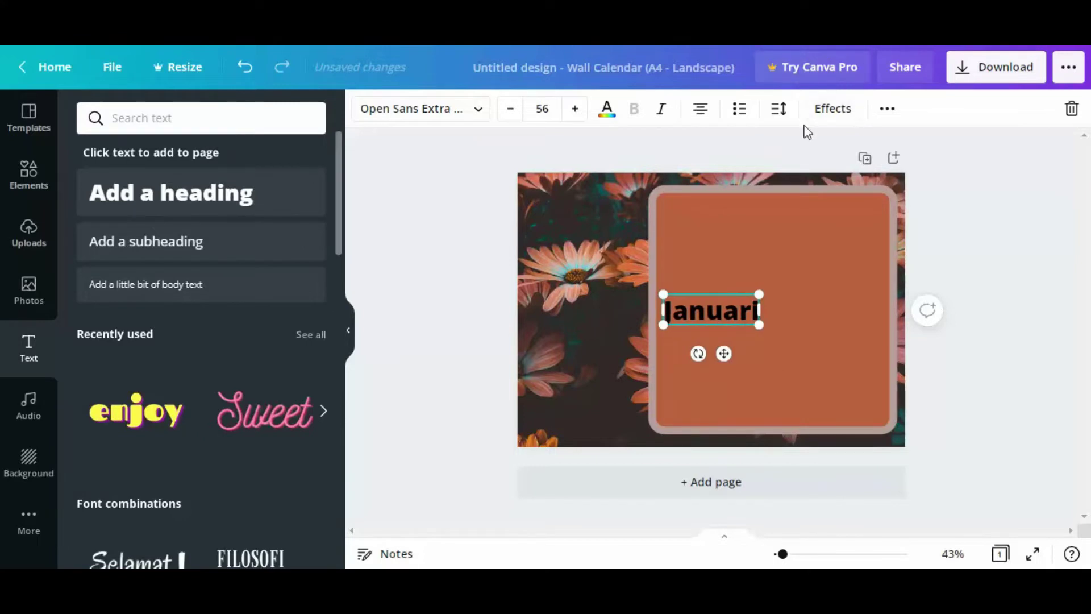
drag(717, 321, 779, 232)
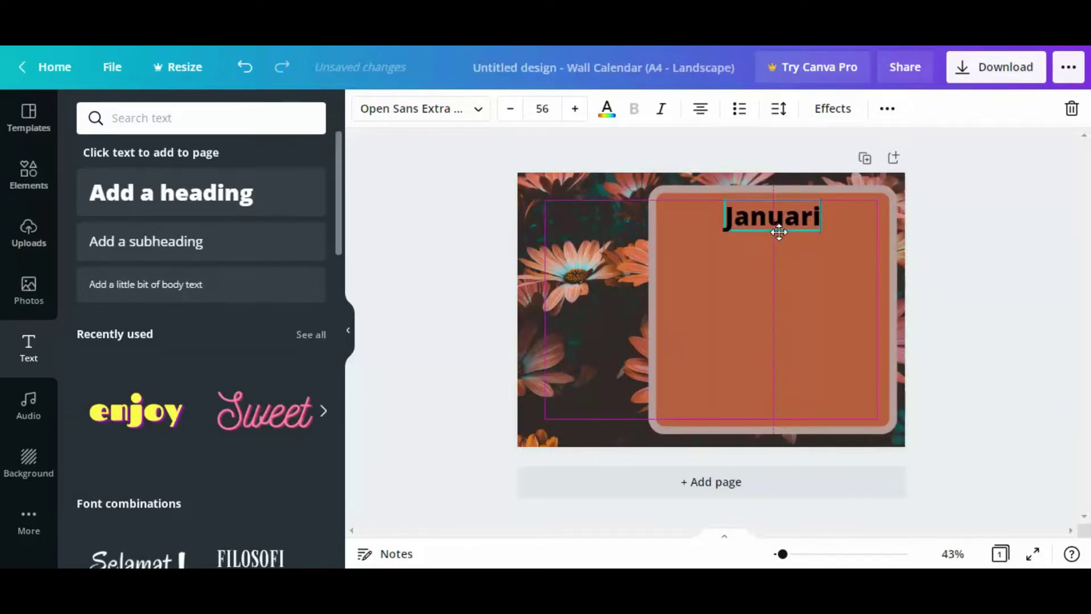
Change the Januari heading's font to Poppins Light and raise its size to 69.
click(483, 111)
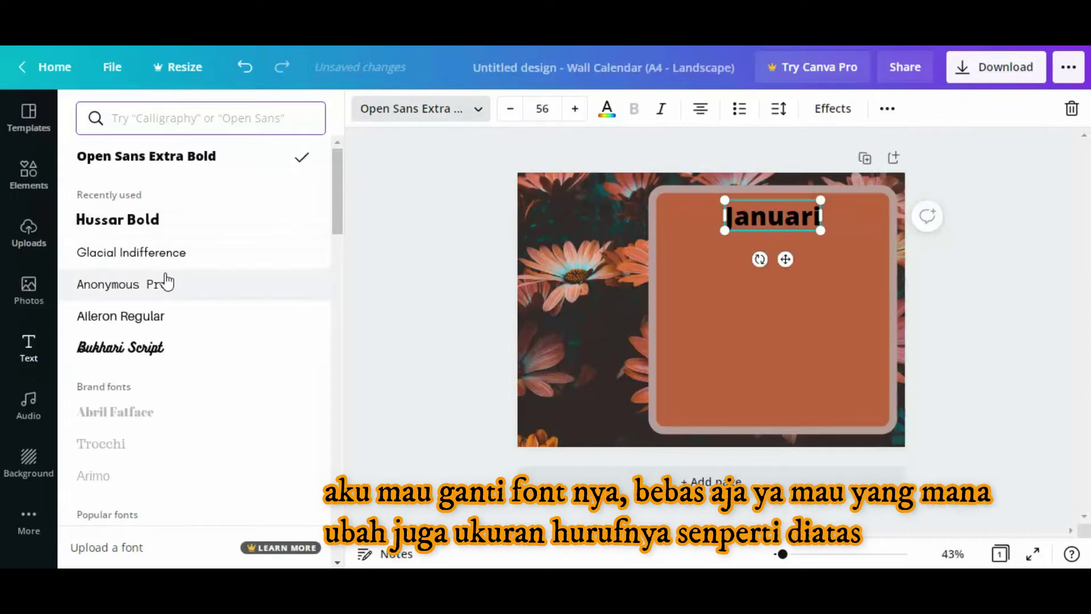
scroll(165, 283, down, 10)
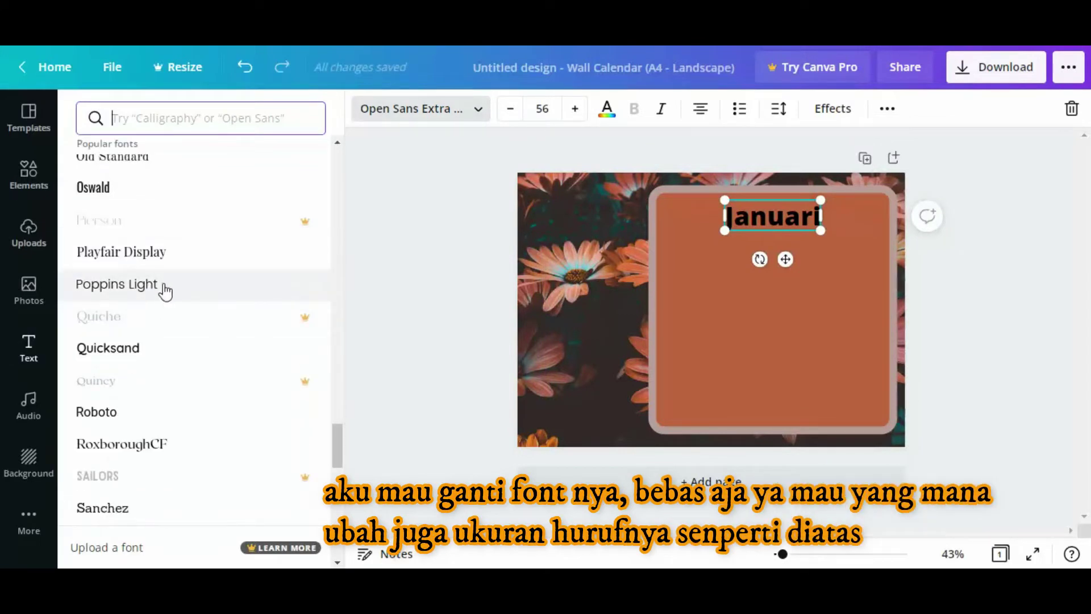
click(579, 110)
click(579, 109)
click(578, 110)
click(579, 110)
Try the Shadow, Lift, Hollow and Splice effects on the Januari heading and apply Echo.
click(833, 109)
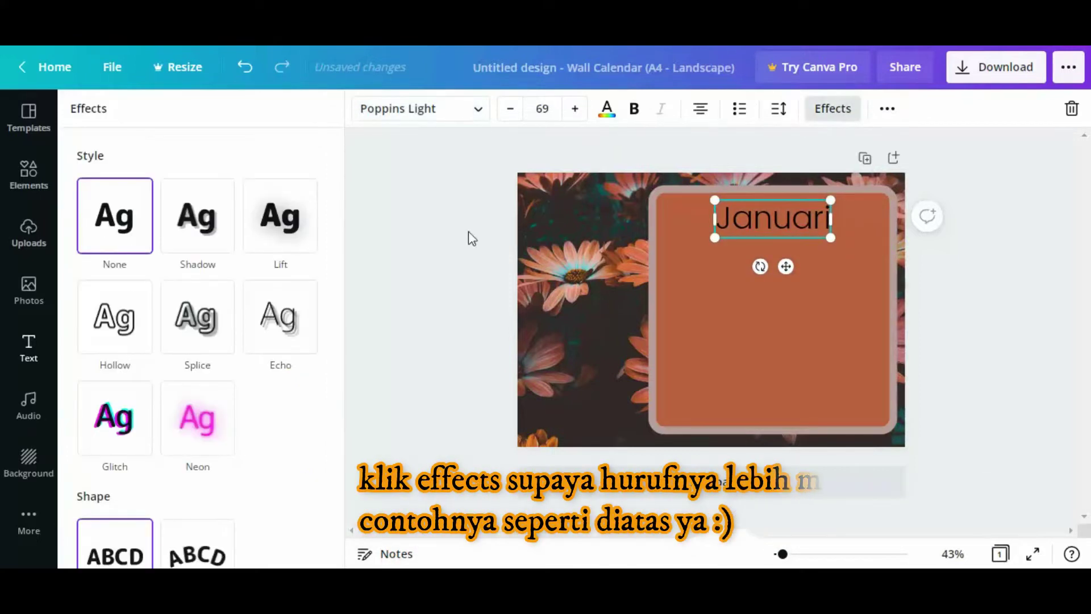
scroll(337, 325, down, 1)
scroll(165, 425, up, 2)
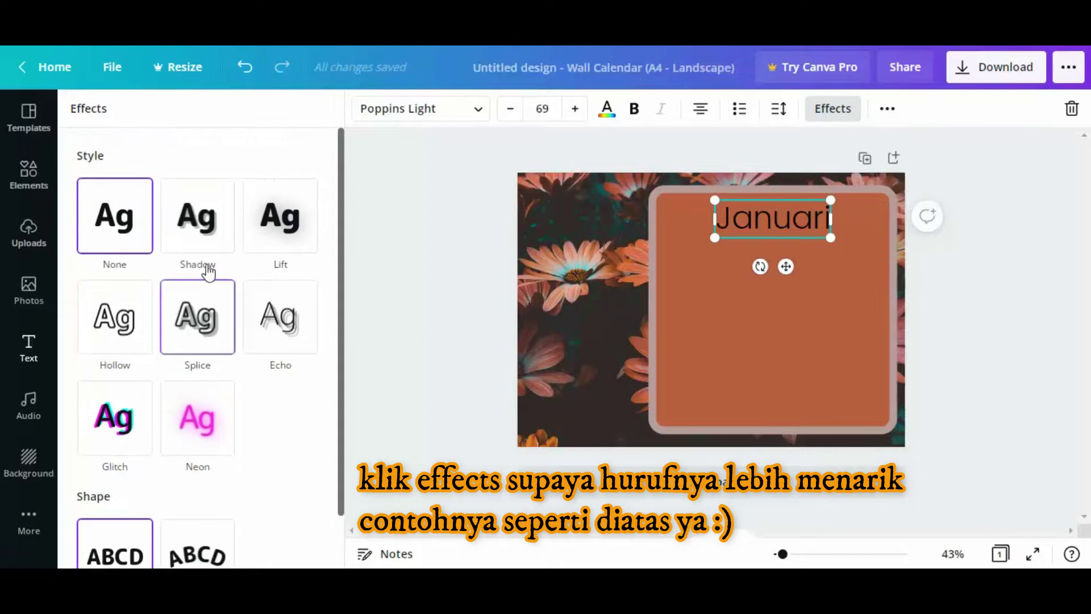
click(203, 226)
click(280, 231)
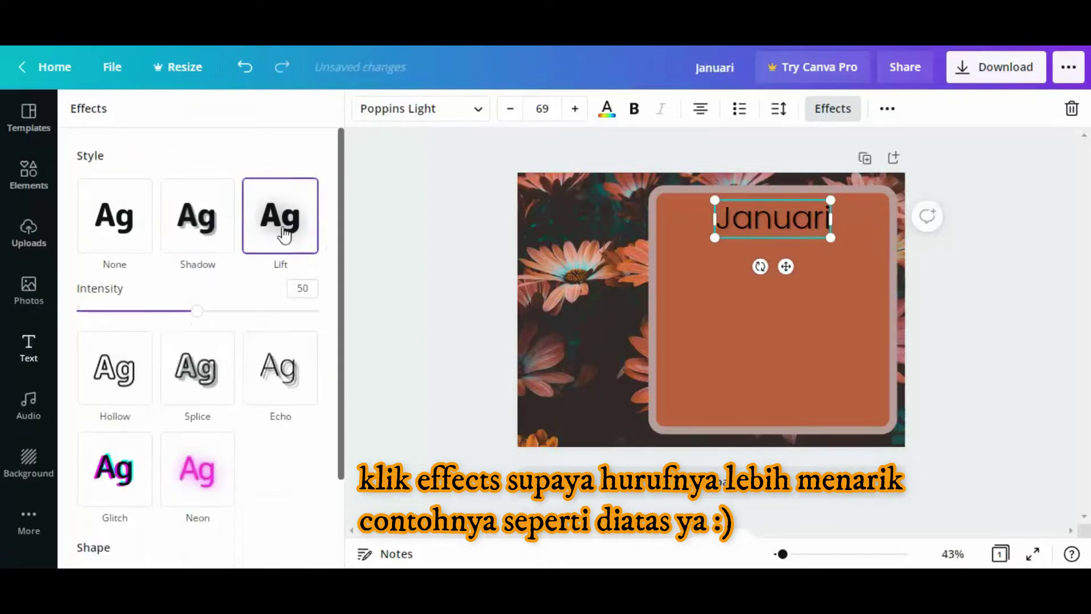
click(117, 227)
click(197, 229)
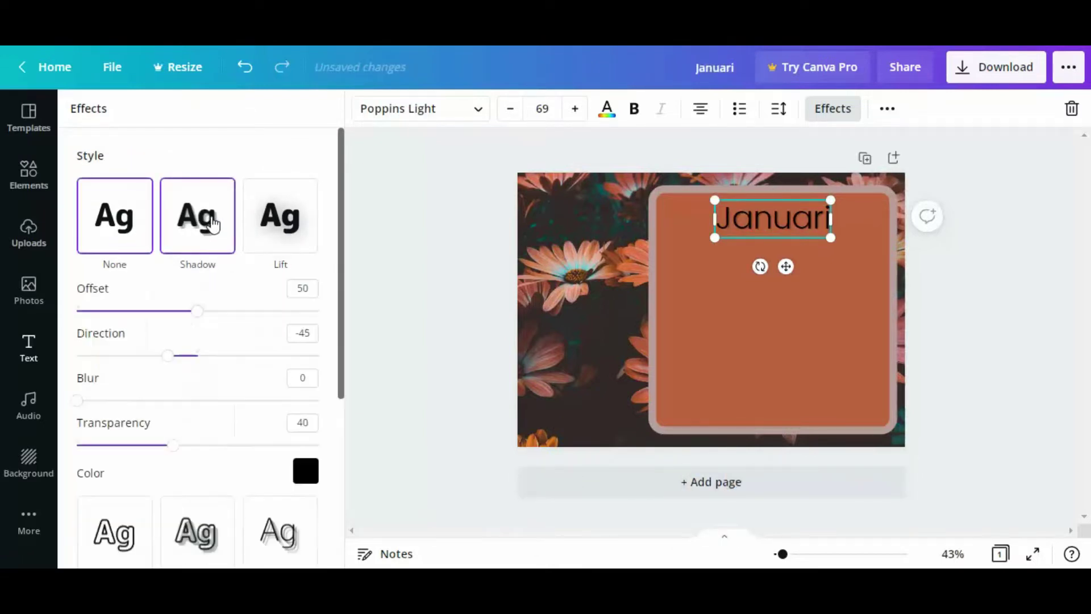
scroll(188, 414, down, 5)
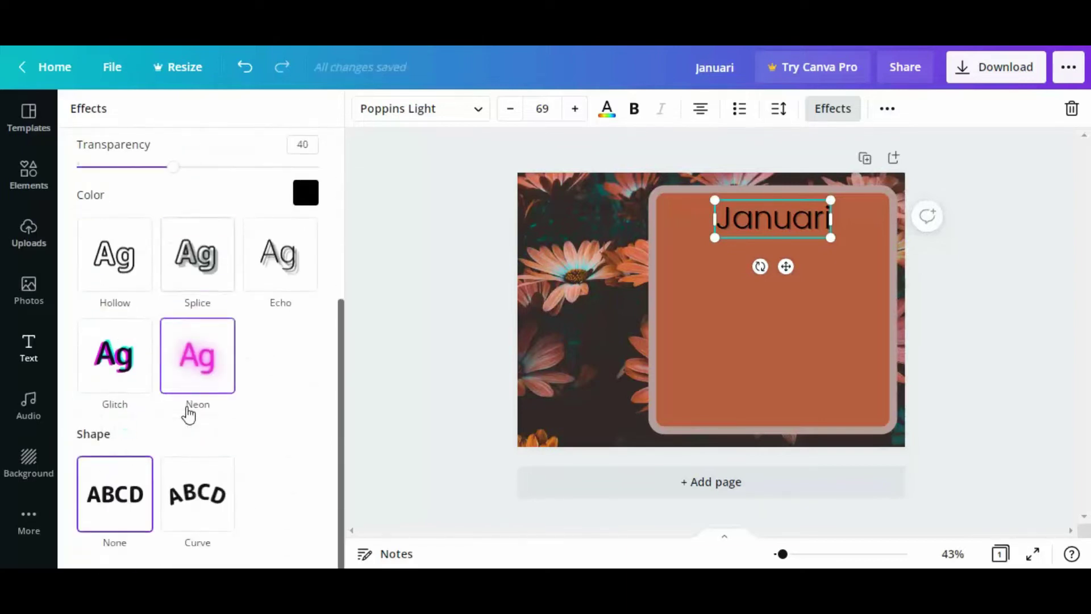
click(107, 261)
click(190, 267)
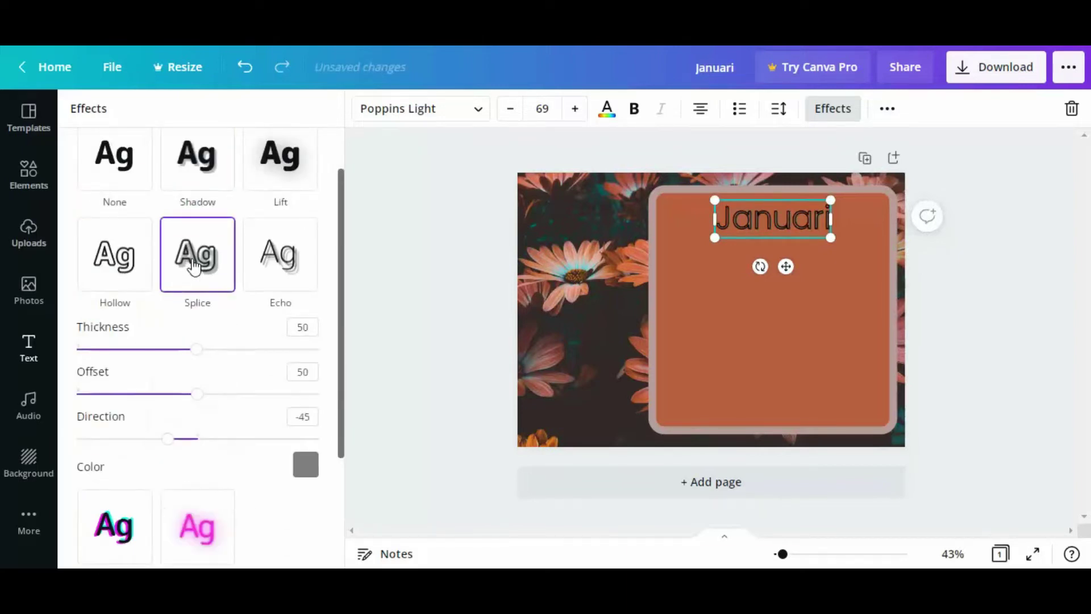
click(284, 263)
Reduce the Januari heading to size 64.5 and widen its letter spacing to span the rounded square.
click(812, 217)
mouse_move(830, 239)
mouse_down()
mouse_move(850, 235)
mouse_move(822, 246)
mouse_up()
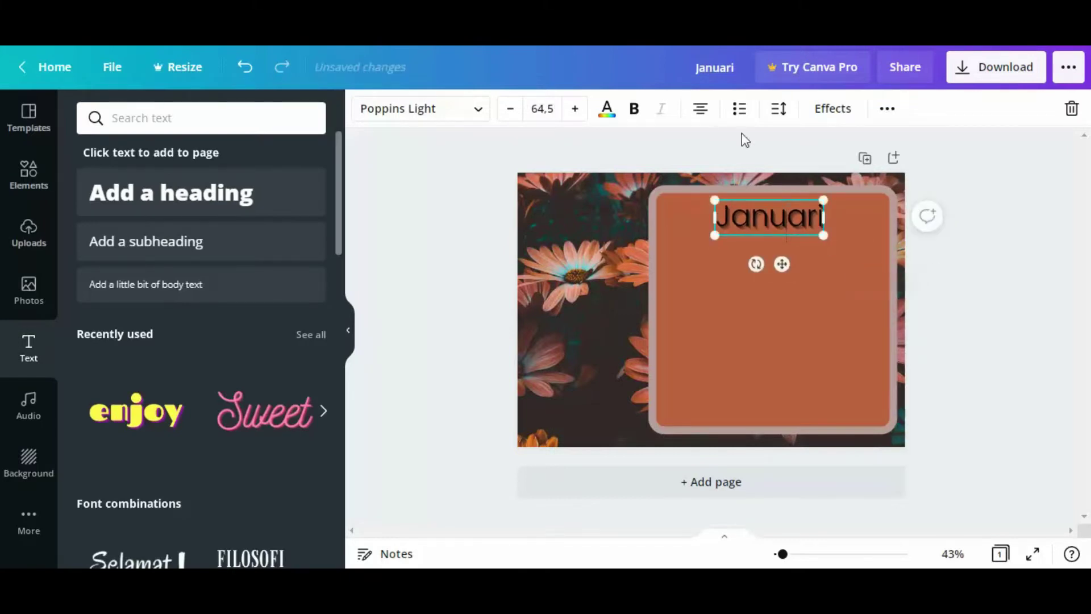
click(780, 109)
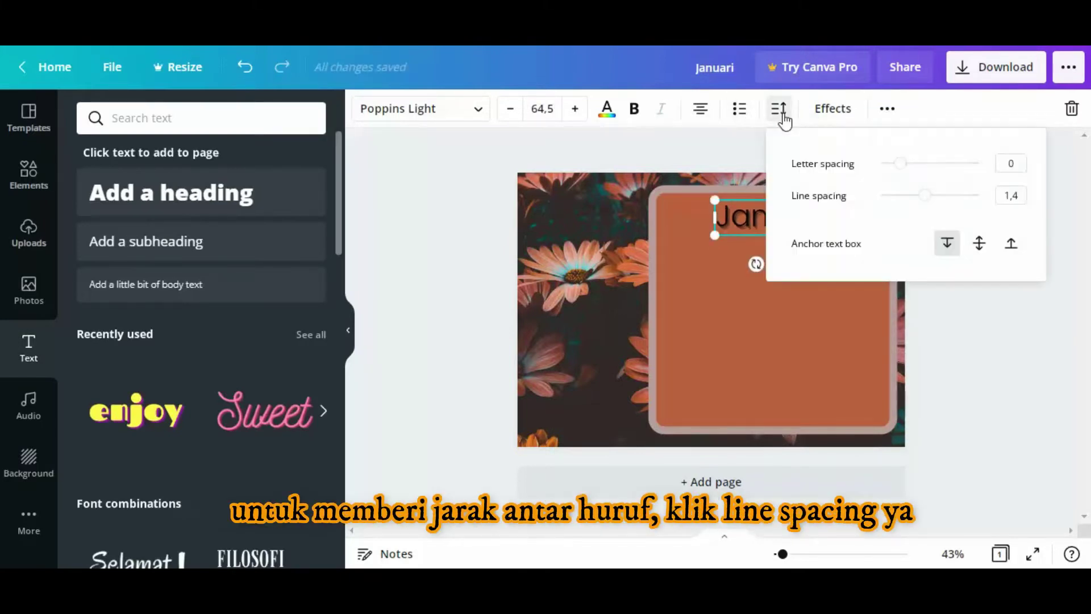
drag(901, 170, 953, 176)
click(845, 312)
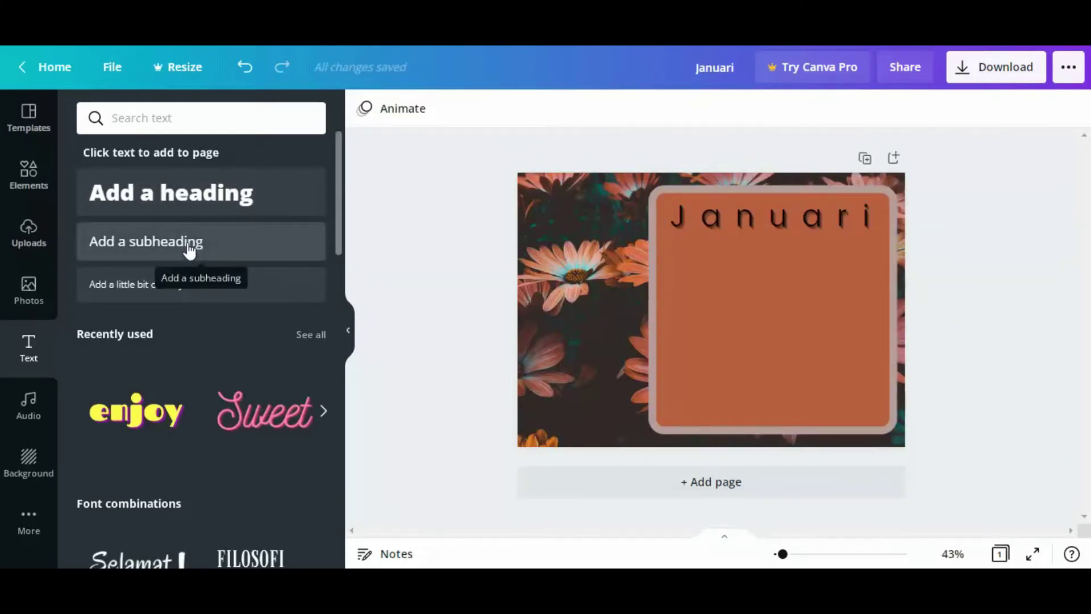
Add a subheading with the weekday initials "S S R K J S M" and place it just below the Januari heading.
click(189, 244)
click(770, 311)
key(BackSpace)
key(BackSpace)
key(BackSpace)
key(BackSpace)
key(BackSpace)
key(BackSpace)
key(BackSpace)
key(BackSpace)
key(BackSpace)
key(BackSpace)
key(BackSpace)
key(BackSpace)
key(BackSpace)
key(BackSpace)
key(BackSpace)
key(BackSpace)
text(S S RKJSM)
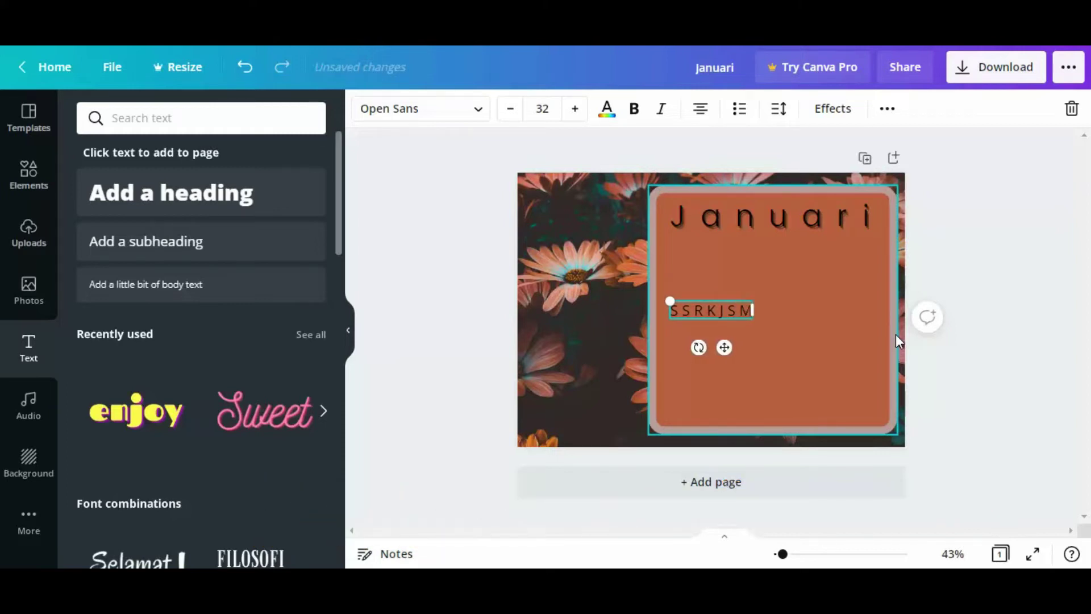
drag(737, 320, 787, 254)
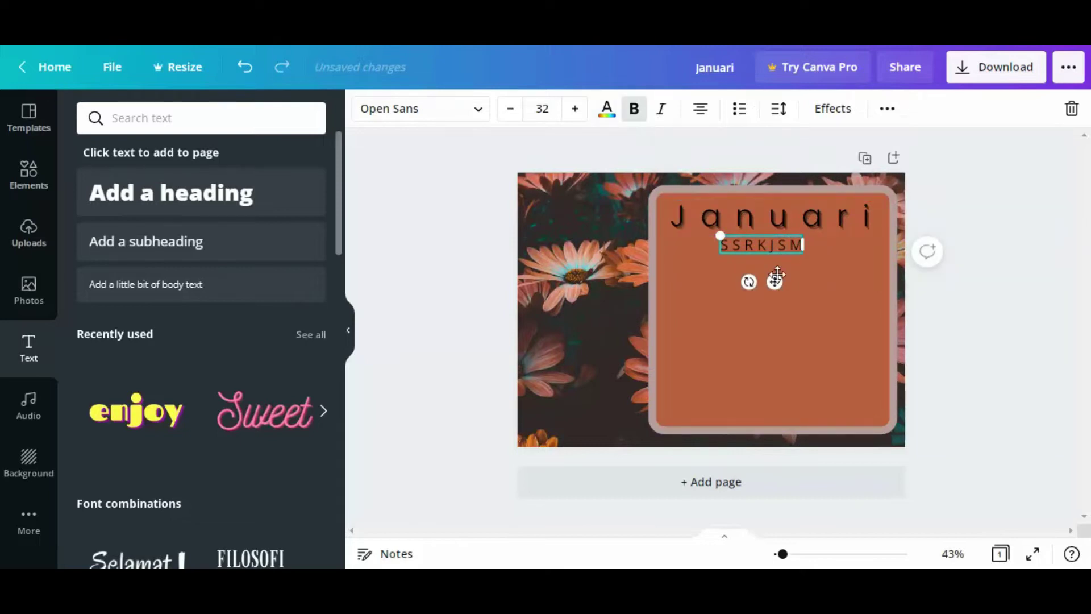
Set the weekday initials in Poppins Light and give them the Echo text effect.
click(785, 214)
click(781, 245)
click(475, 111)
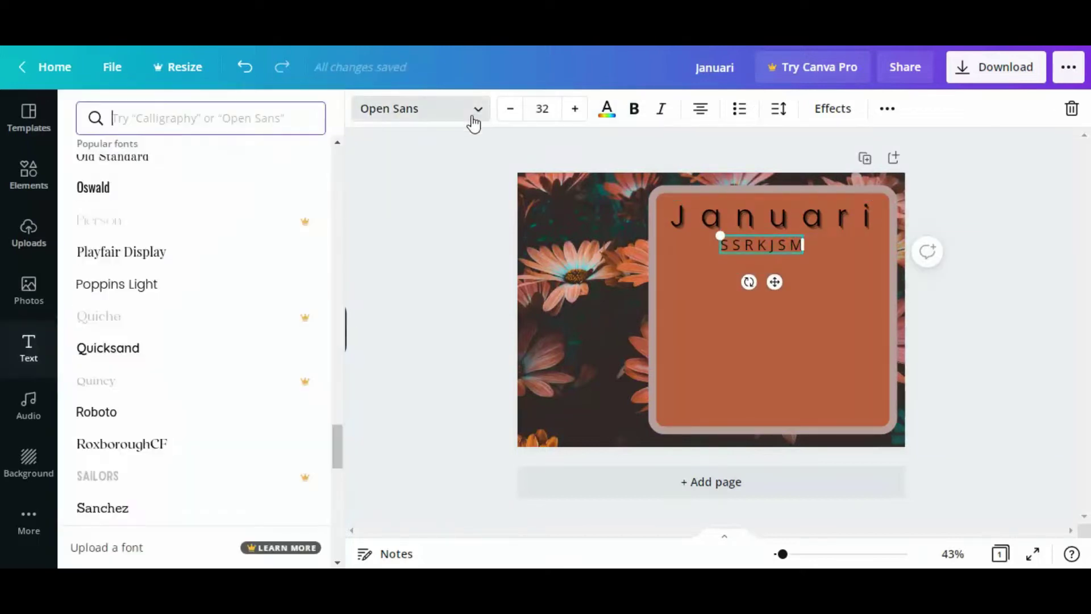
click(165, 284)
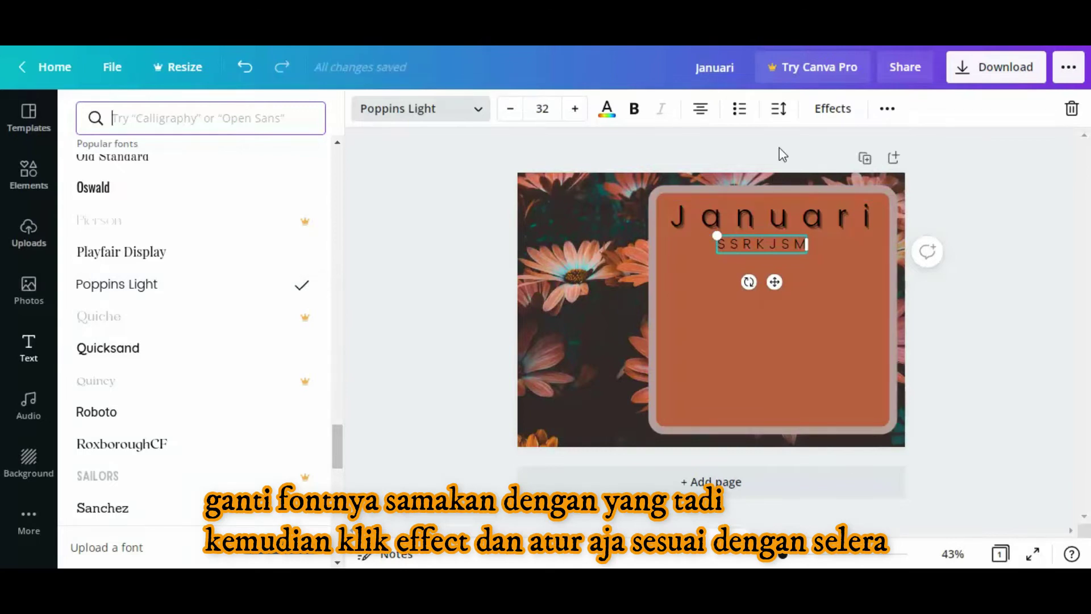
click(831, 110)
click(206, 236)
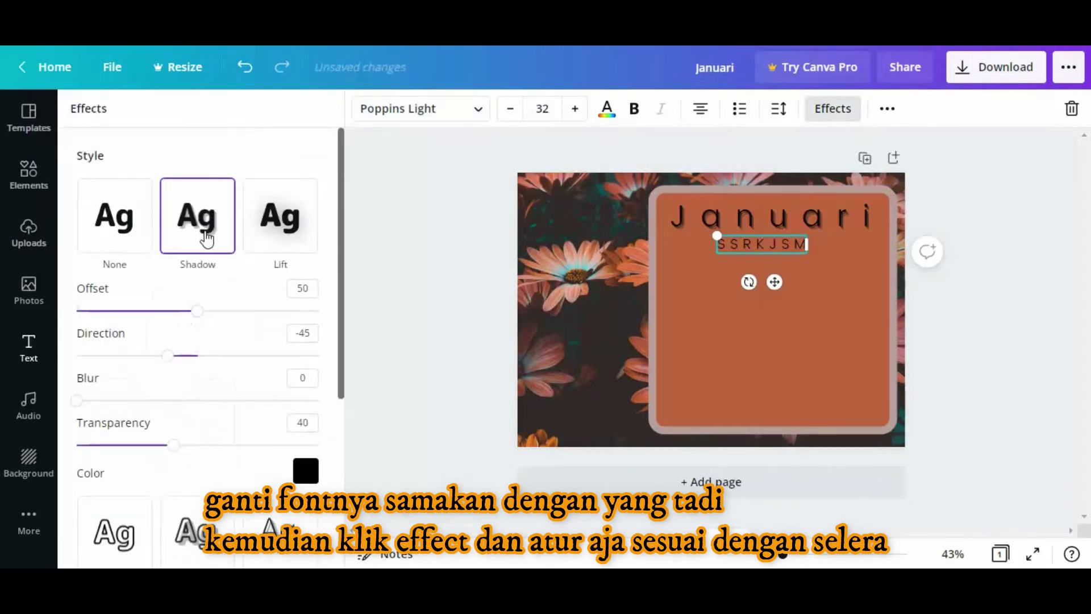
click(195, 537)
click(284, 321)
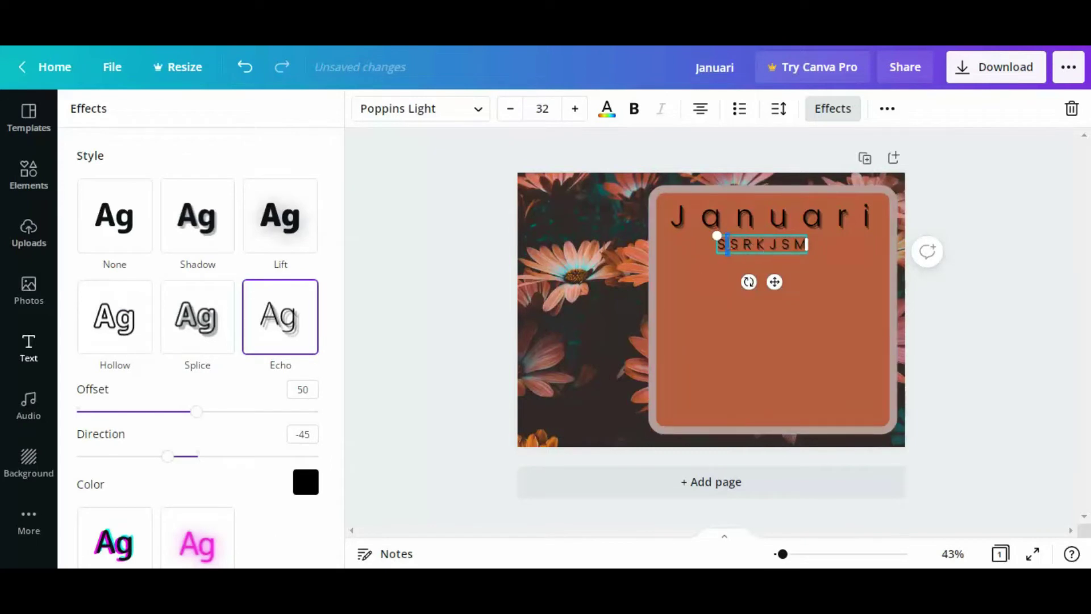
Insert extra spaces between the weekday initials to match the heading's width, and shift the row slightly down and centre it.
click(749, 244)
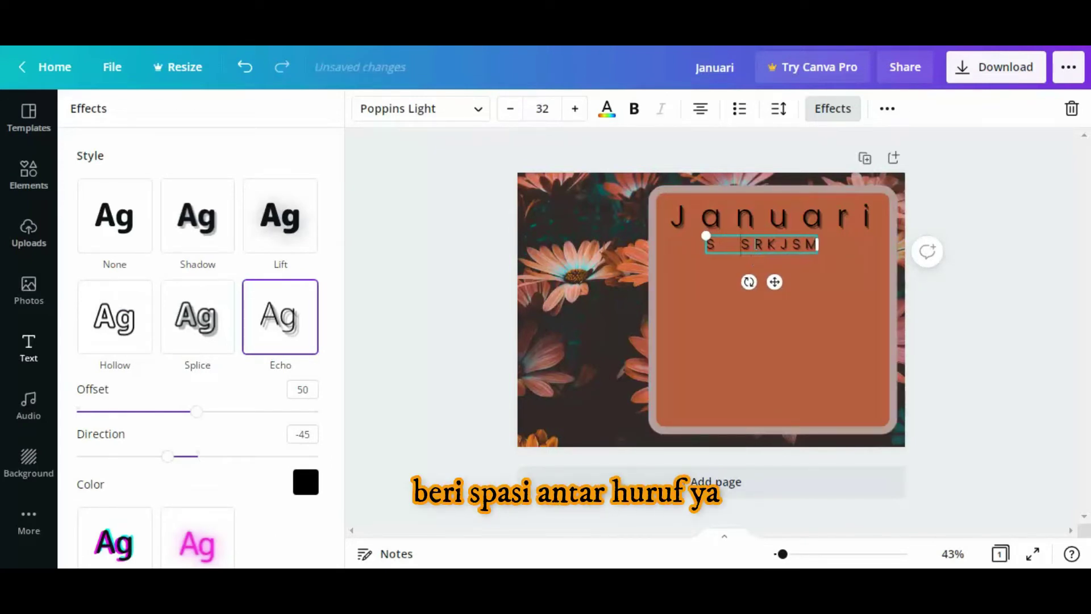
click(775, 244)
click(786, 244)
click(814, 244)
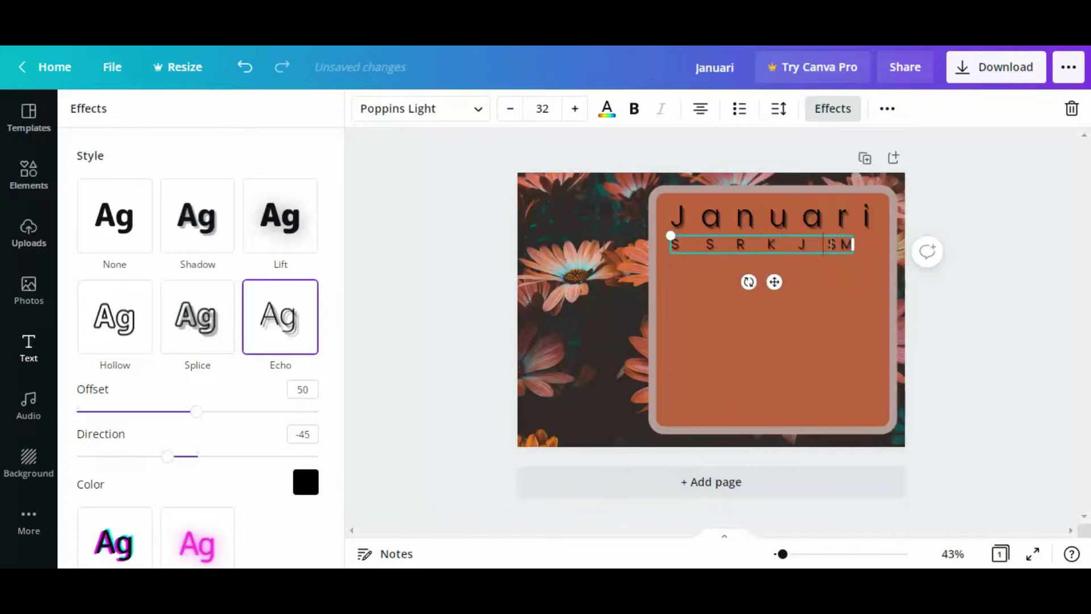
click(839, 244)
drag(809, 251, 821, 258)
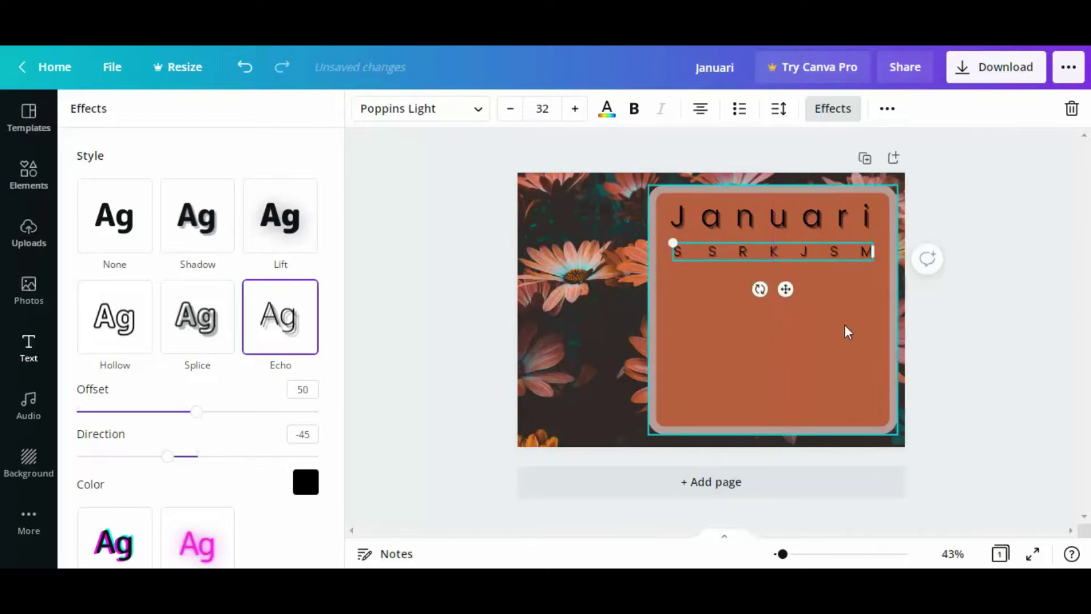
click(845, 327)
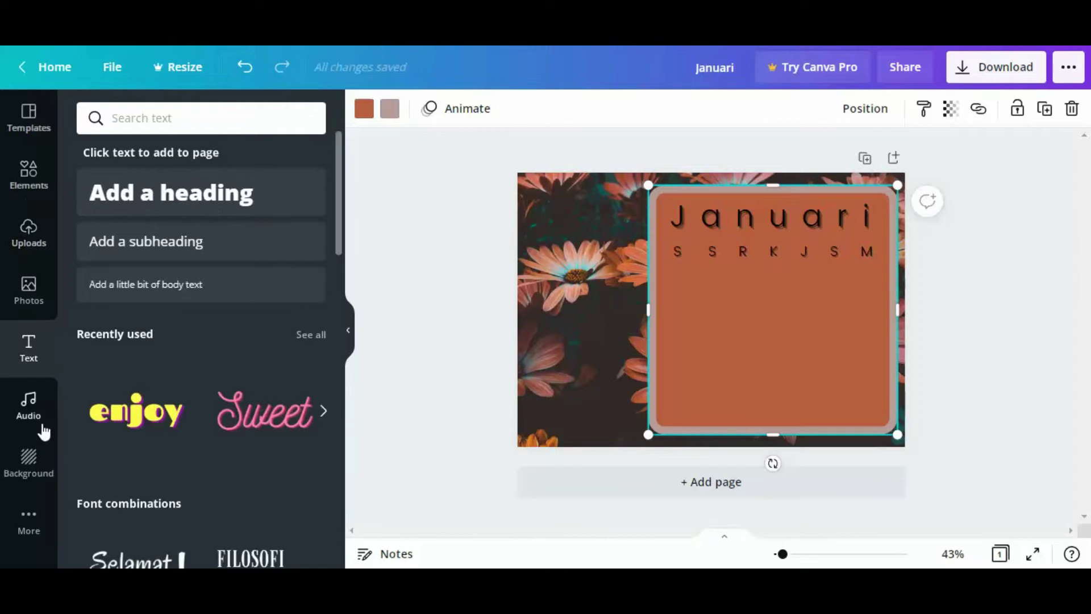
Add a plain solid line and place it between the Januari heading and the weekday initials.
click(29, 174)
click(141, 321)
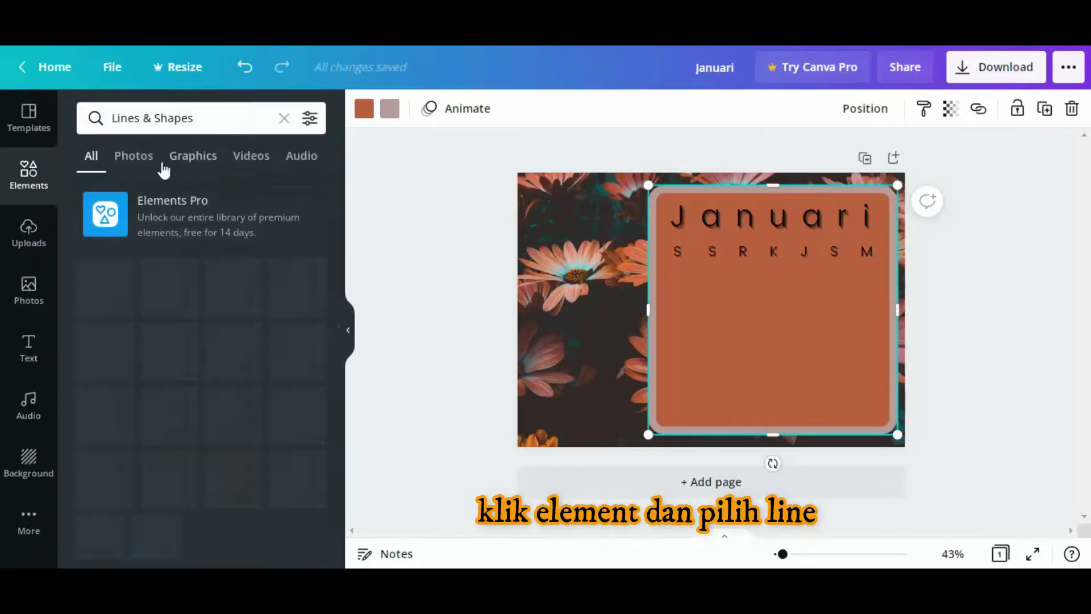
scroll(283, 395, down, 2)
scroll(220, 255, up, 2)
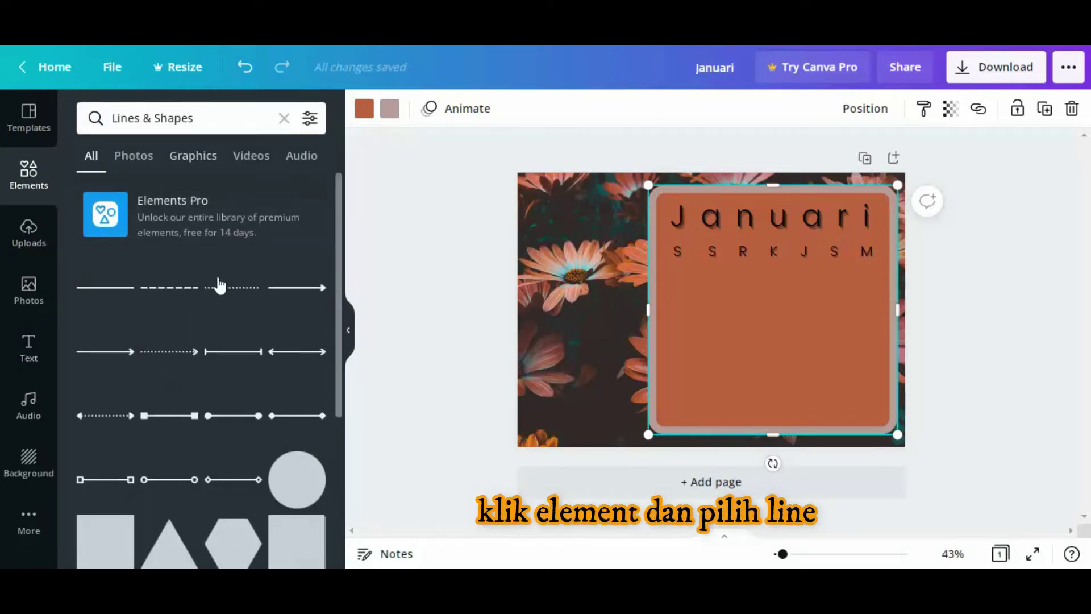
scroll(216, 327, down, 4)
scroll(216, 325, up, 4)
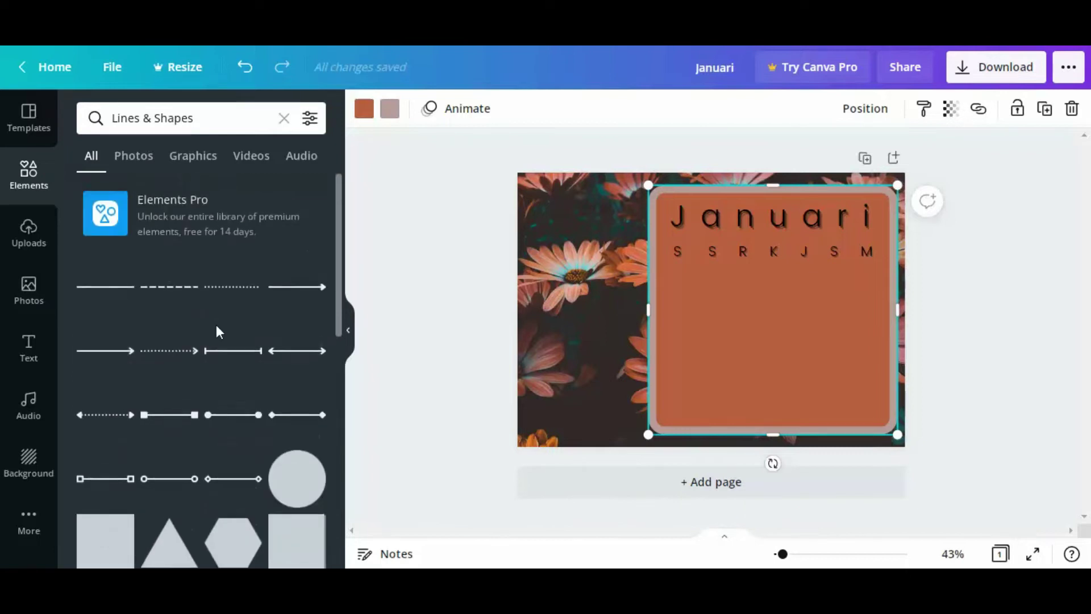
click(108, 294)
drag(877, 310, 814, 241)
click(824, 295)
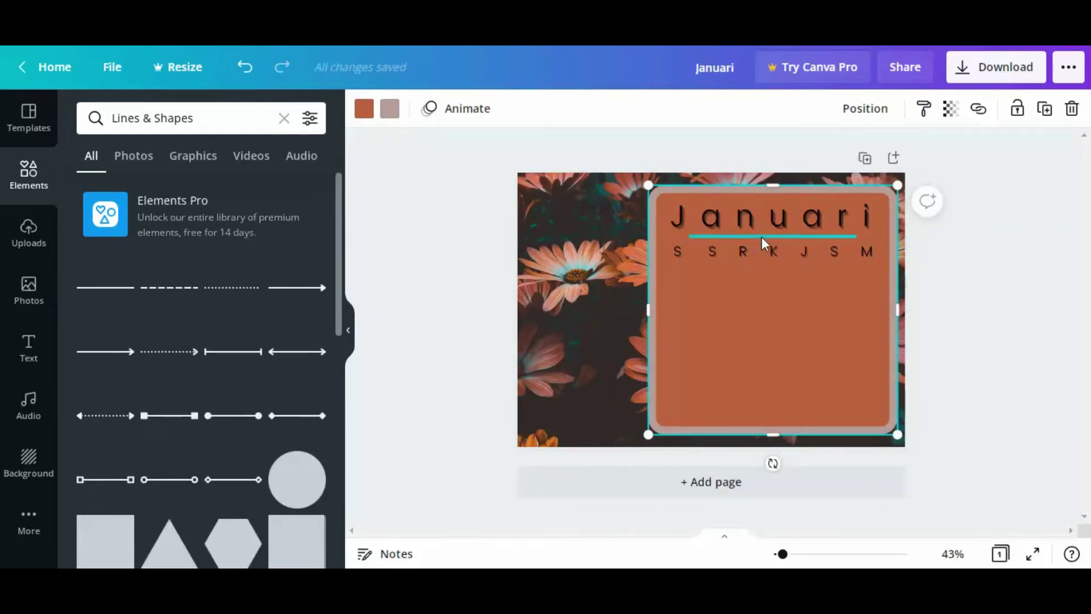
Fine-tune the white line's vertical position between the Januari heading and the weekday initials.
click(762, 235)
drag(762, 233, 766, 233)
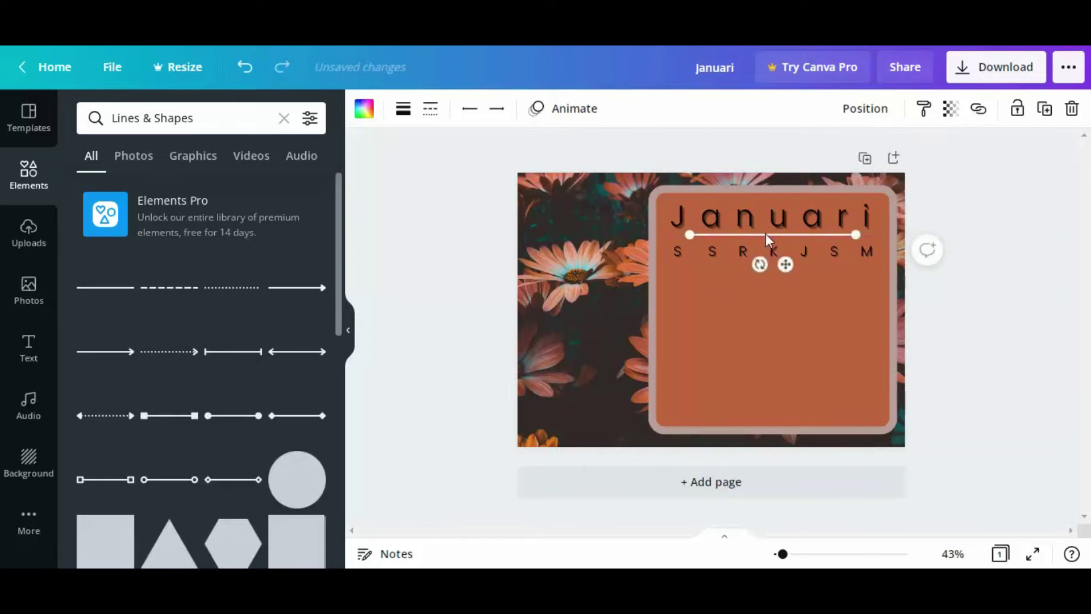
click(814, 332)
click(809, 233)
key(Down)
key(Down)
key(Down)
key(Down)
key(Down)
key(Down)
key(Down)
key(Down)
key(Down)
key(Down)
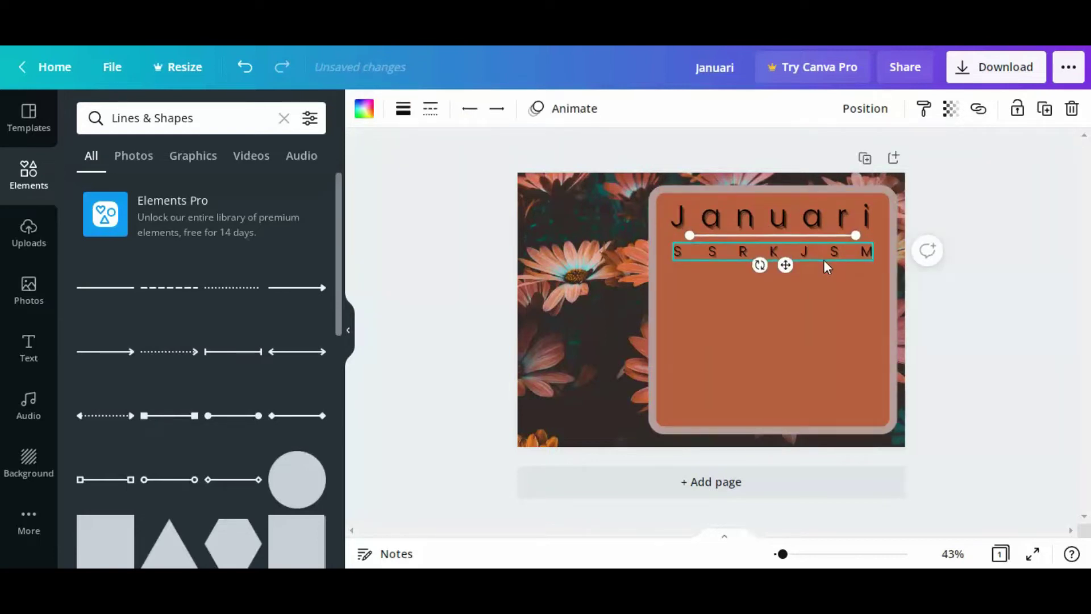
click(828, 320)
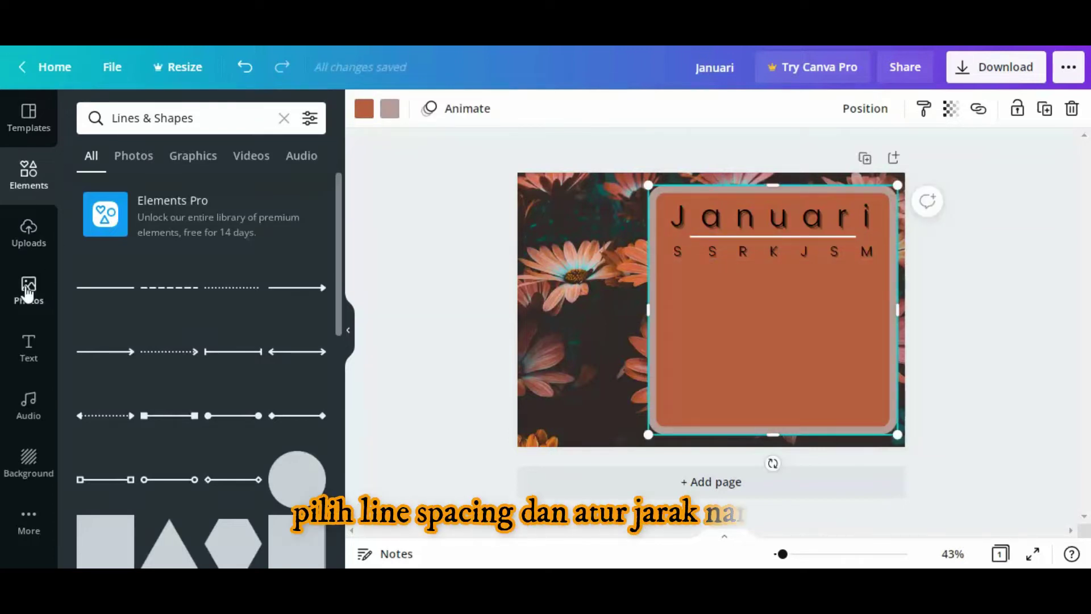
Widen the letter spacing of the weekday initials until the row spans the panel's inner width.
click(32, 346)
click(786, 250)
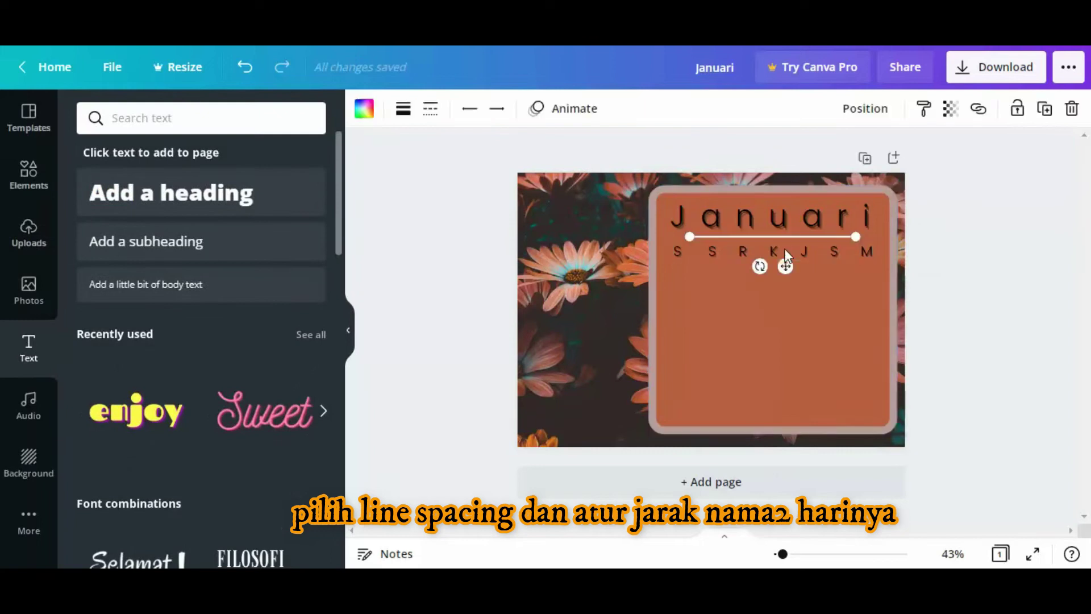
click(865, 259)
click(864, 257)
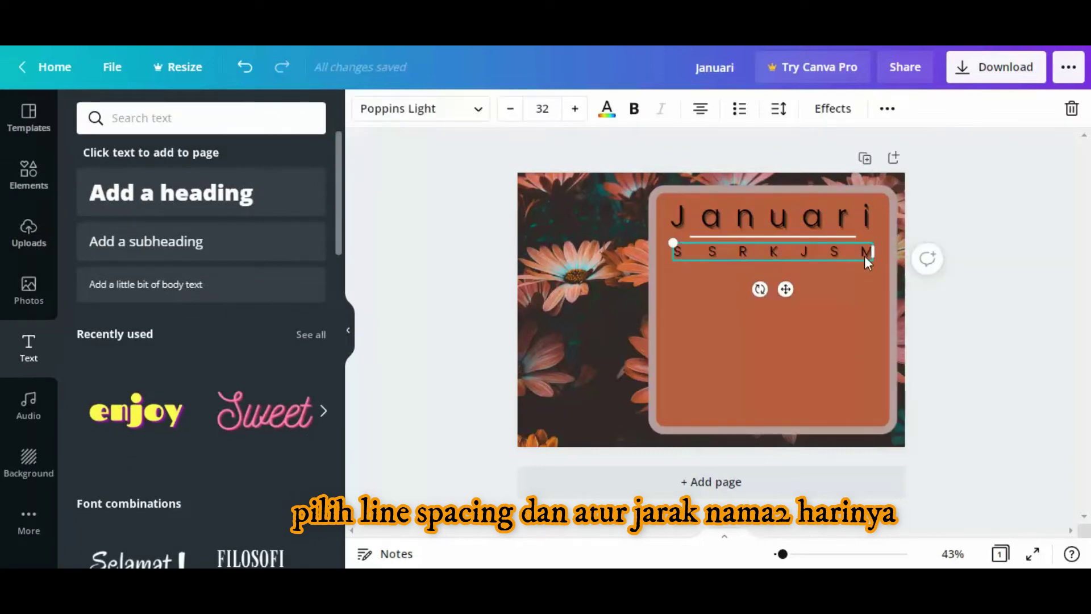
click(833, 108)
click(779, 108)
drag(925, 196, 939, 200)
drag(899, 164, 906, 165)
click(870, 251)
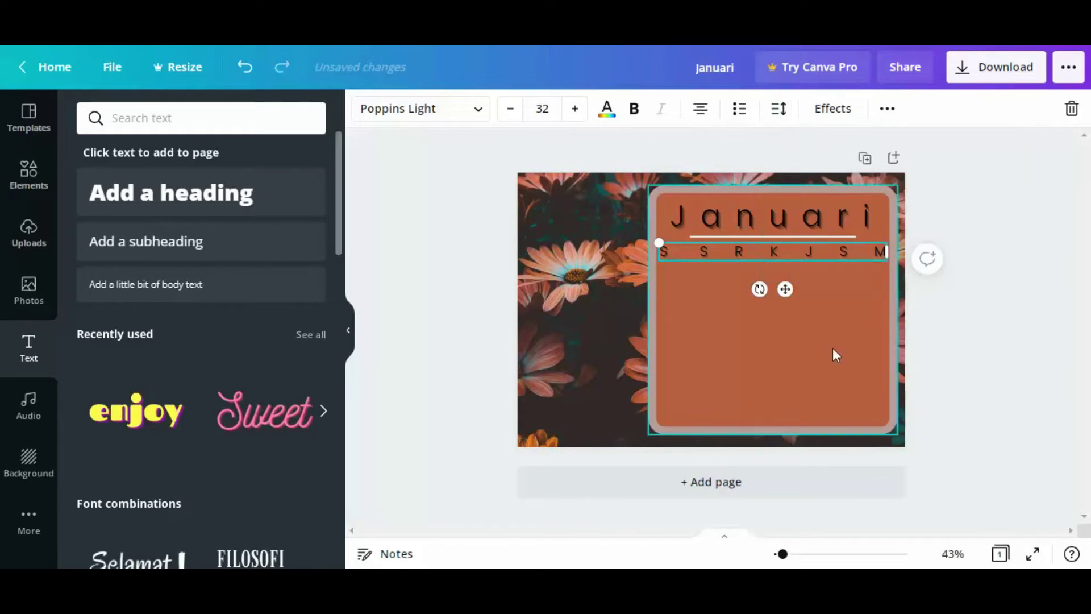
key(Escape)
click(696, 295)
Duplicate the weekday initials row and place the copy directly beneath the original, aligned with it.
click(718, 251)
key(ctrl+c)
key(ctrl+v)
drag(718, 251, 728, 282)
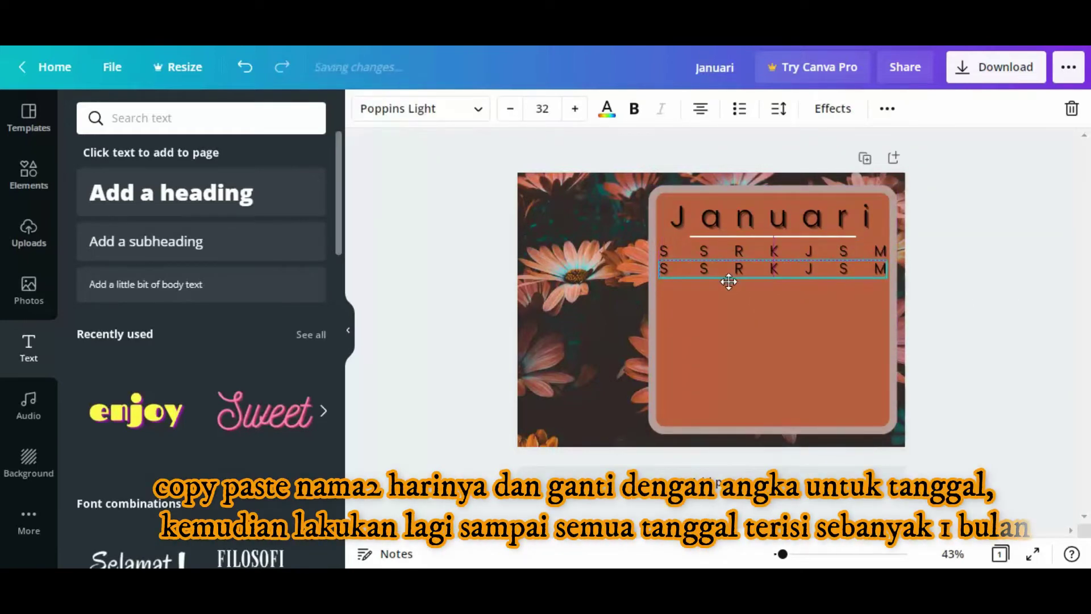
Clear the initials from the copied row and enter the date 1 under the last weekday column.
double_click(665, 268)
key(BackSpace)
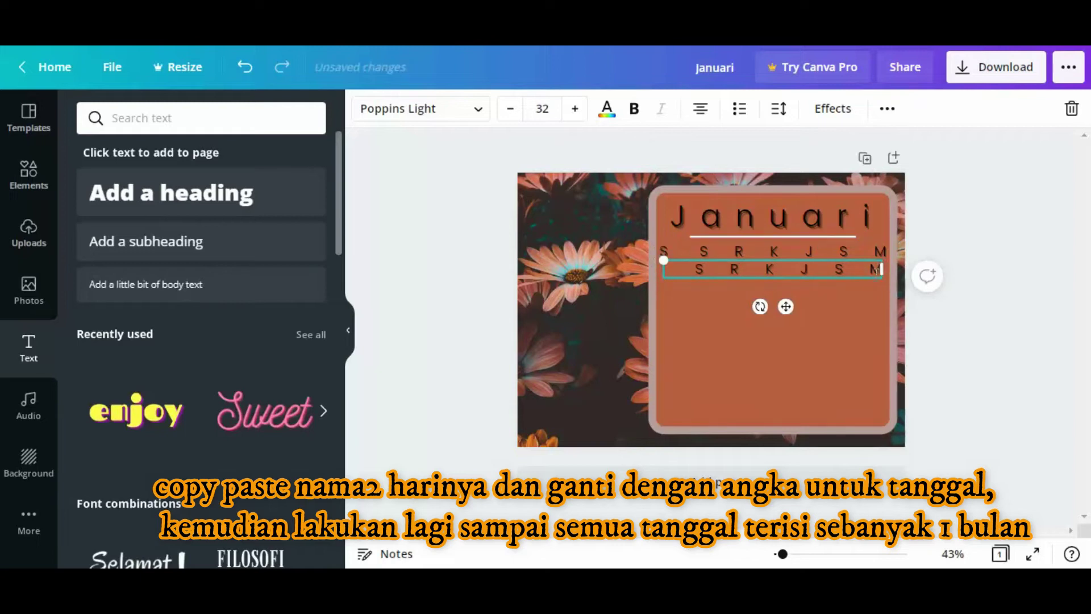
key(BackSpace)
key(BackSpace)
key(BackSpace)
key(BackSpace)
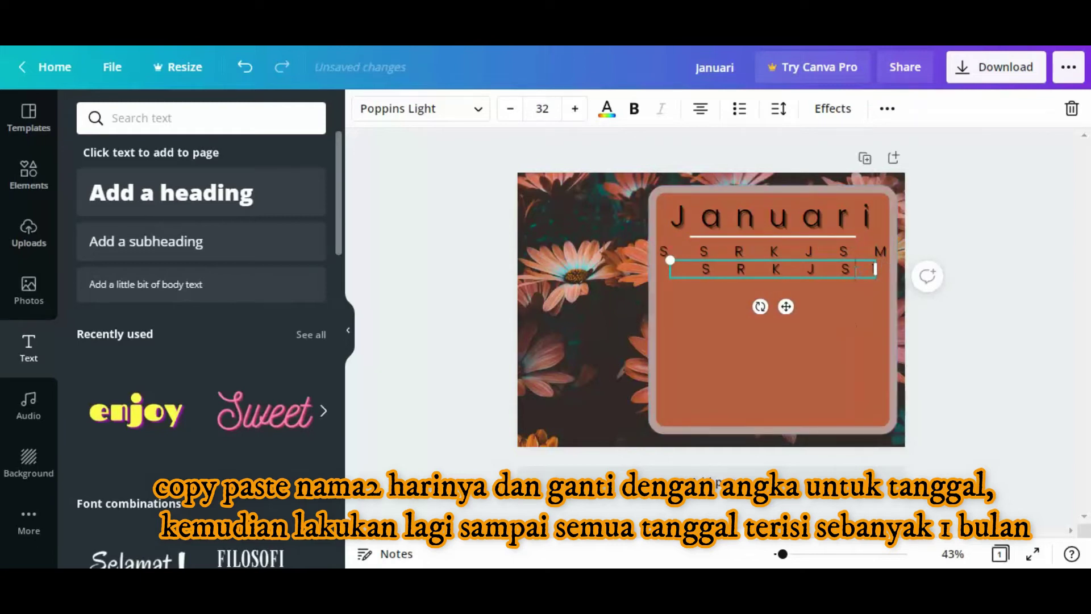
key(BackSpace)
key(BackSpace)
key(BackSpace)
drag(841, 273, 879, 283)
text(1)
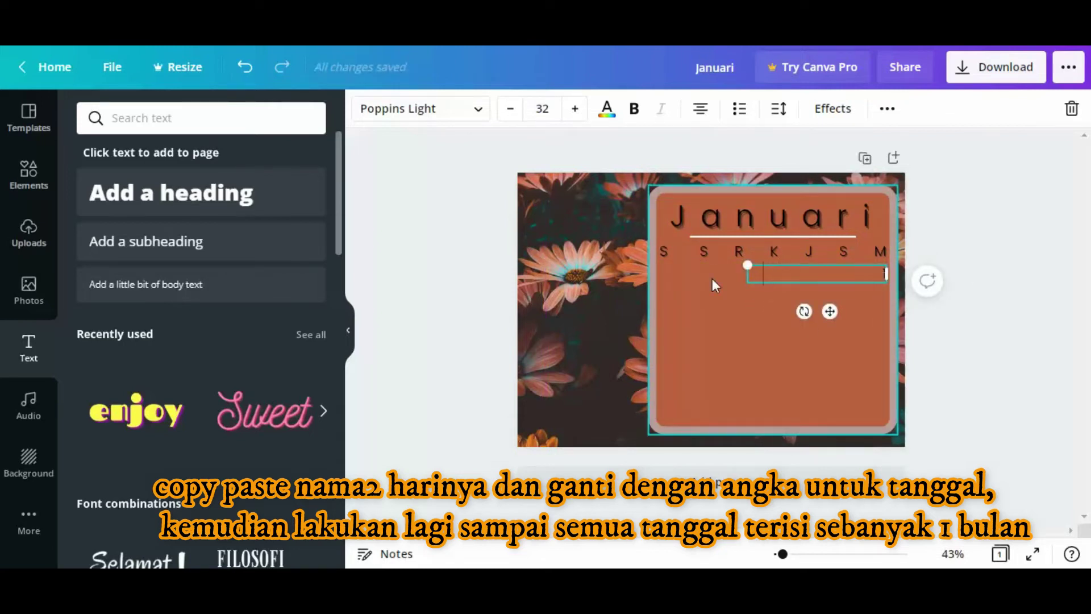
click(711, 279)
Copy the weekday initials row again and place the copy just below the date 1, aligned with the columns.
click(841, 254)
key(ctrl+c)
key(ctrl+v)
drag(841, 254, 813, 297)
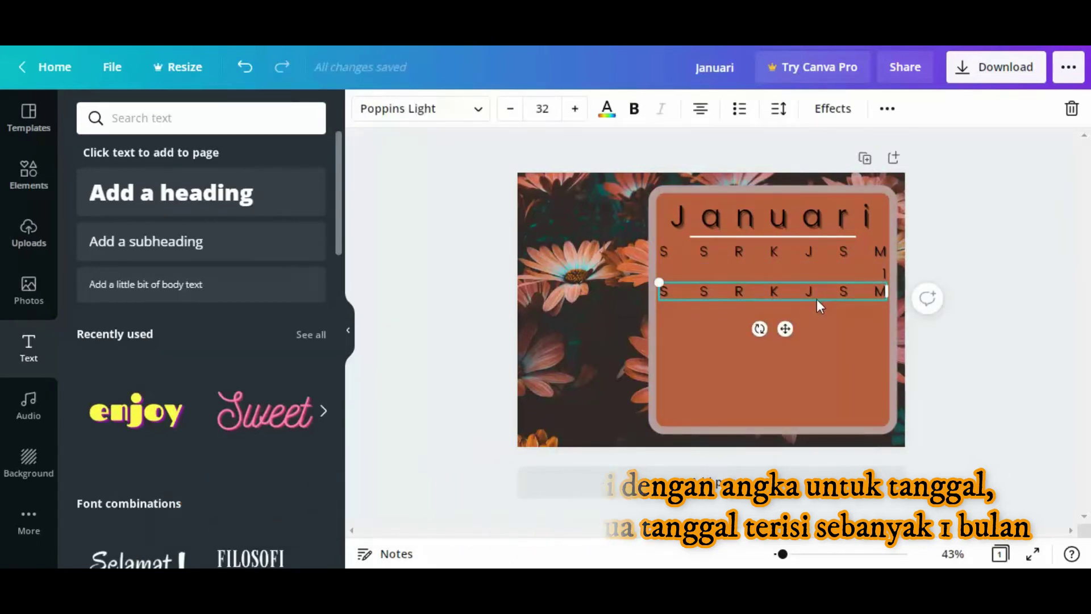
Replace the initials in the new row with the dates 2, 3, 4, 5, 6, 7 and 8.
click(667, 288)
drag(667, 288, 697, 307)
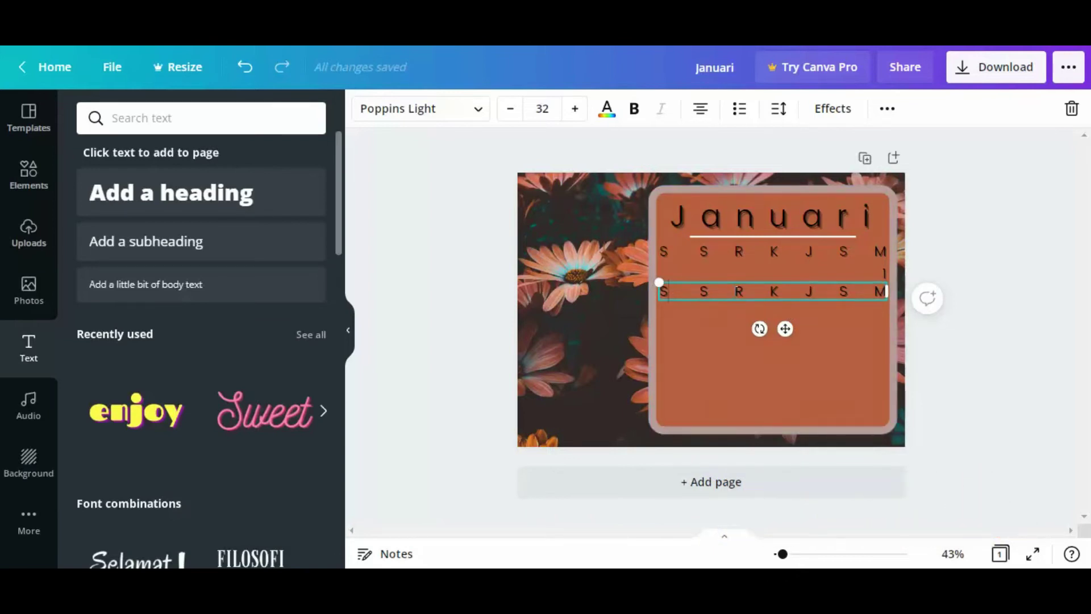
key(BackSpace)
text(3)
key(BackSpace)
text(4)
key(Right)
key(Right)
key(BackSpace)
text(5)
key(Right)
key(Right)
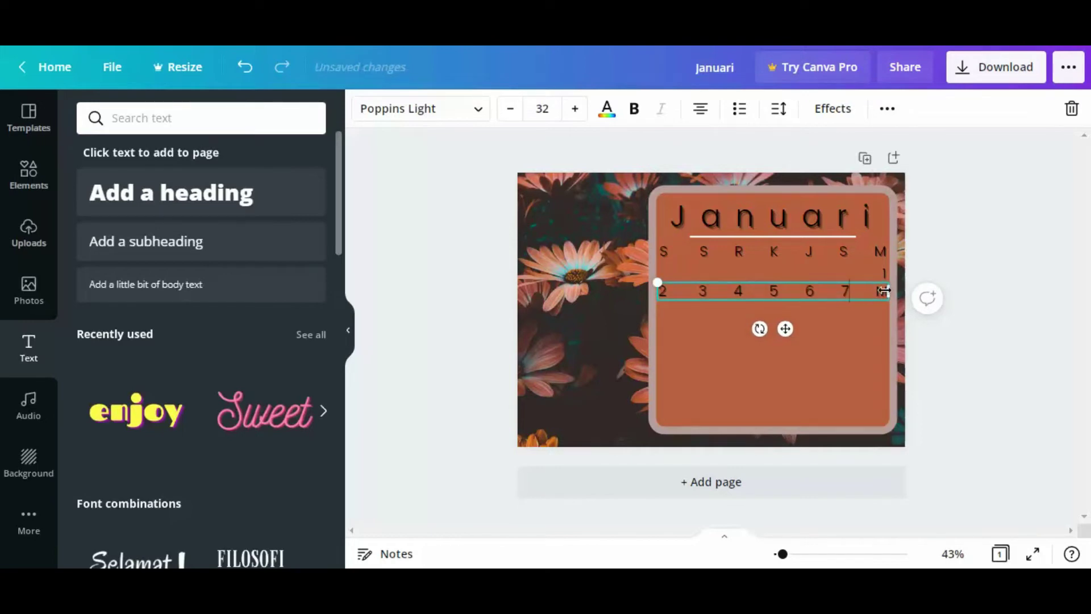
key(Right)
key(Right)
key(BackSpace)
text(8)
click(989, 346)
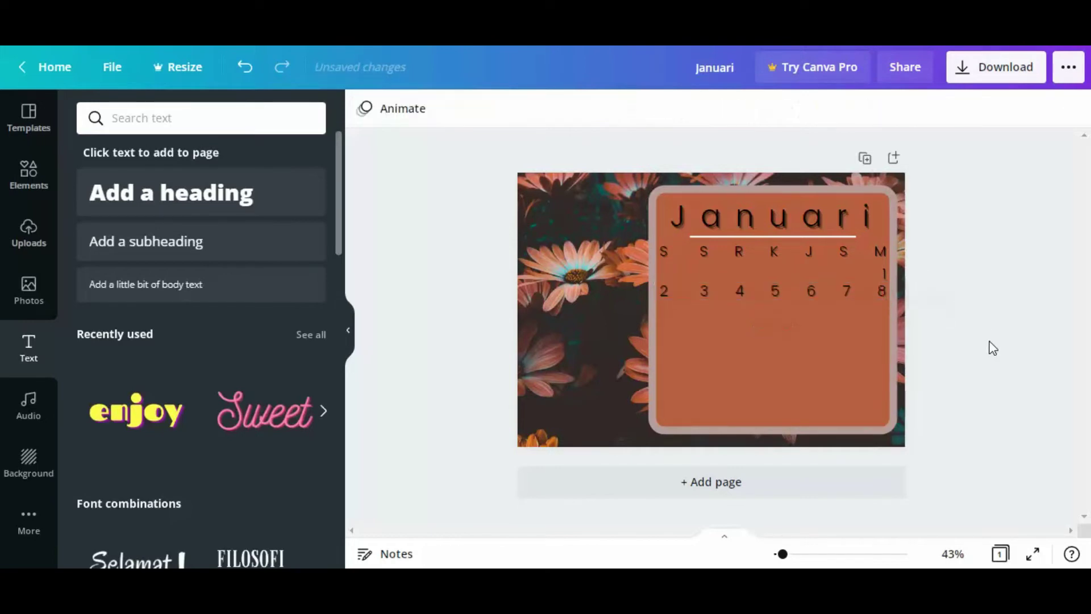
Duplicate the 2–8 date row and place the copy below it, aligned with the columns.
click(861, 291)
key(ctrl+d)
drag(813, 306, 806, 326)
Replace the copied dates with 9, 10, 11, 12, 13, 14 and 15.
double_click(671, 322)
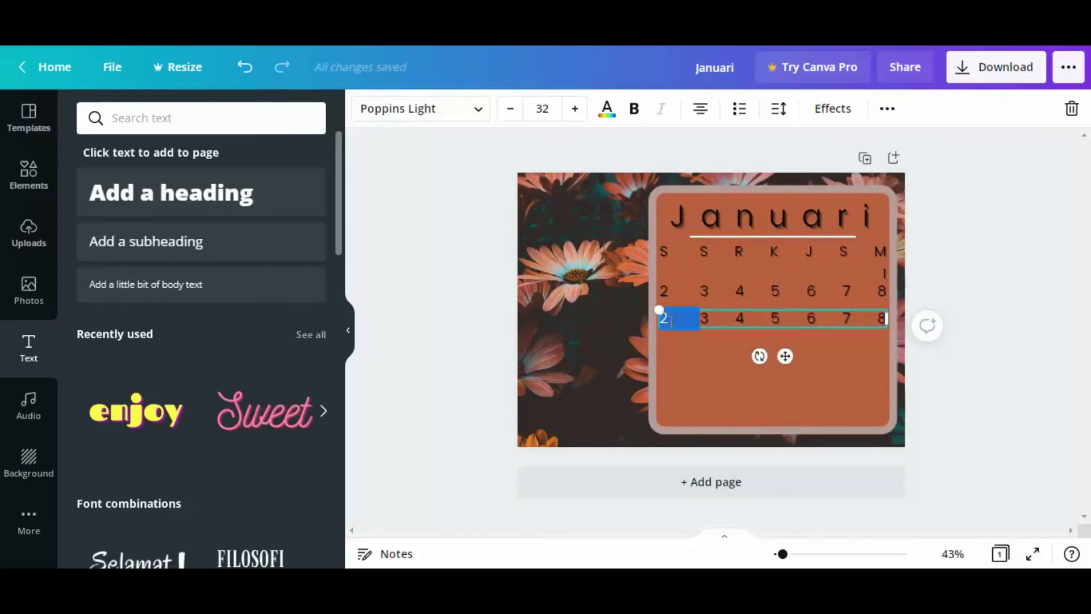
text(9 )
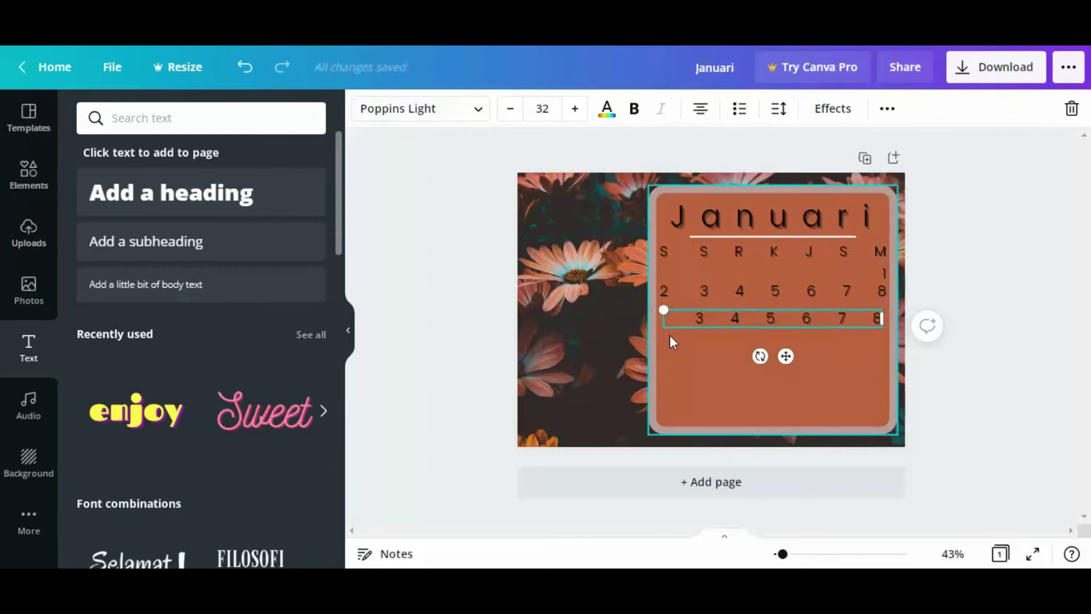
text(10)
key(BackSpace)
text(11 12)
key(Delete)
key(BackSpace)
text(13)
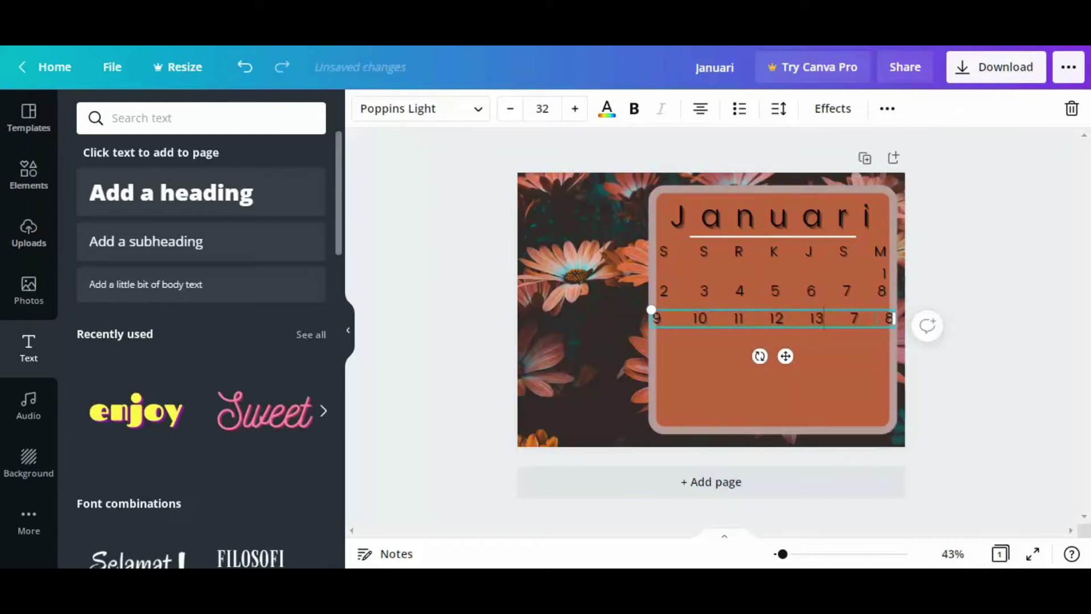
key(BackSpace)
text(14)
key(Delete)
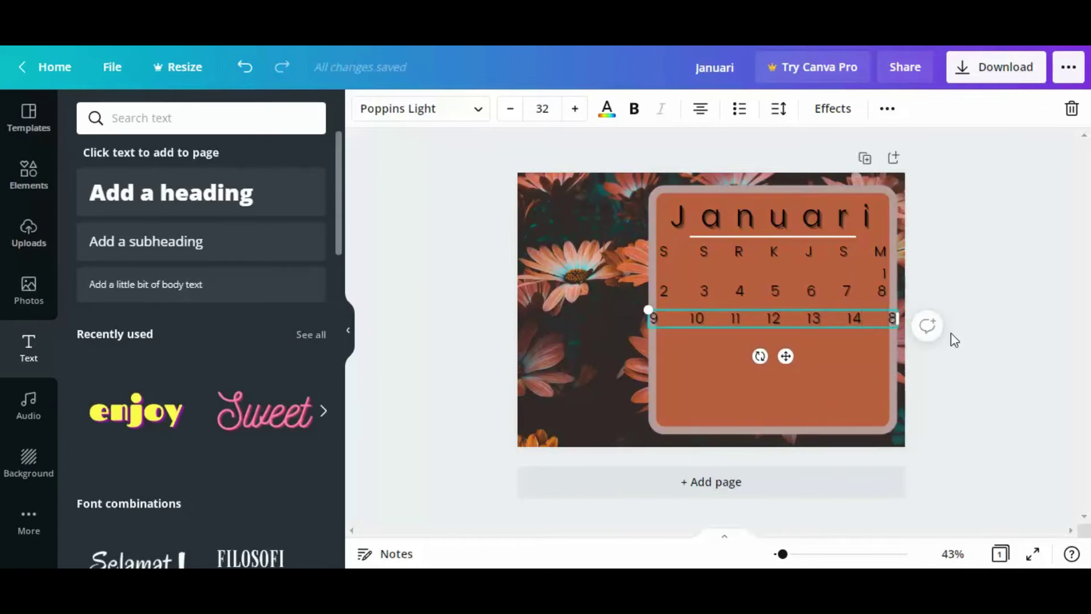
text(15)
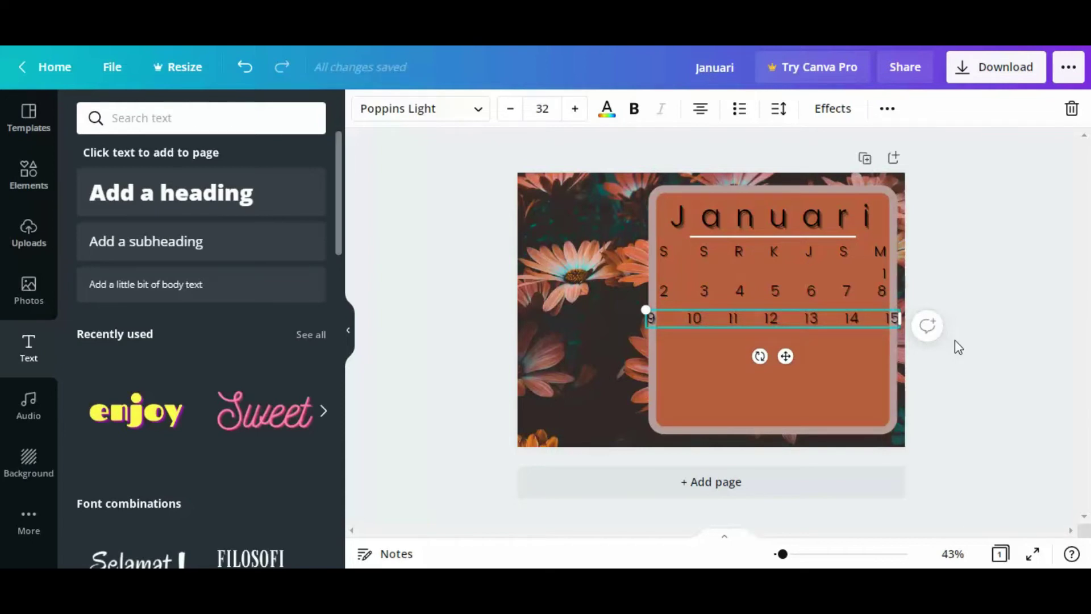
Reduce the letter spacing of the 9–15 row so it fits the width of the row above.
click(783, 109)
drag(906, 165, 903, 180)
click(847, 324)
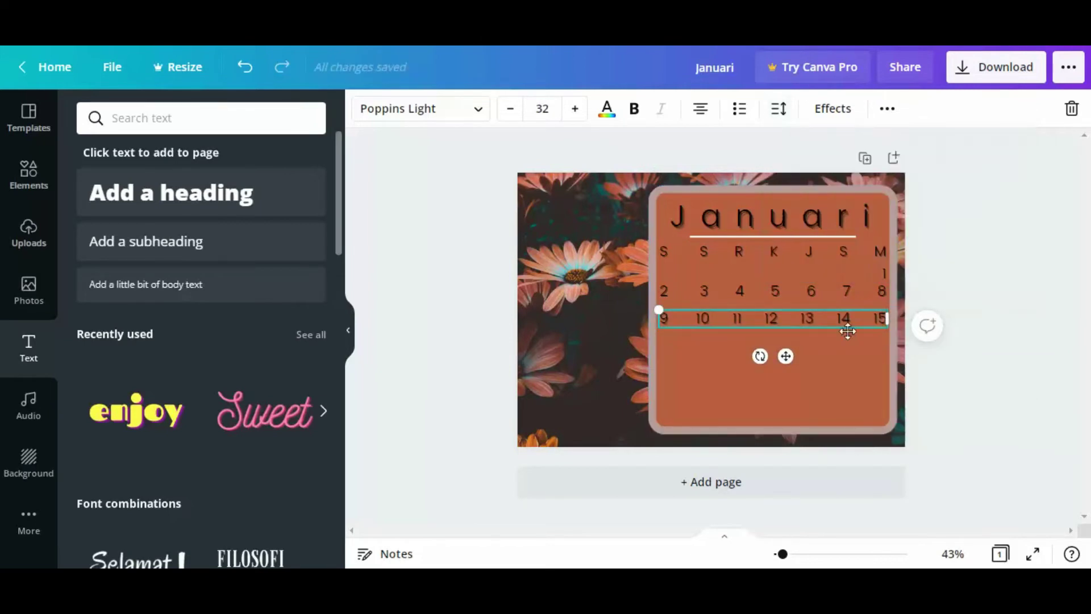
click(895, 333)
Move the date 1 slightly up, closer to the weekday initials.
click(881, 273)
drag(868, 274, 870, 268)
key(Escape)
Change the weekday initials to the English set S, M, T, W, T, F, S.
click(705, 250)
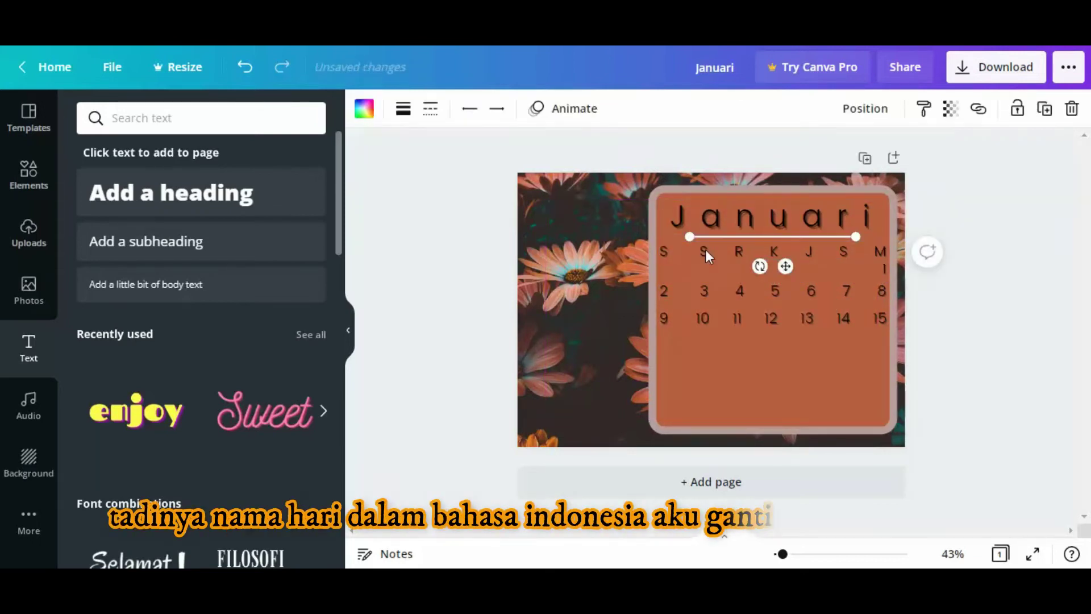
click(704, 251)
text(M)
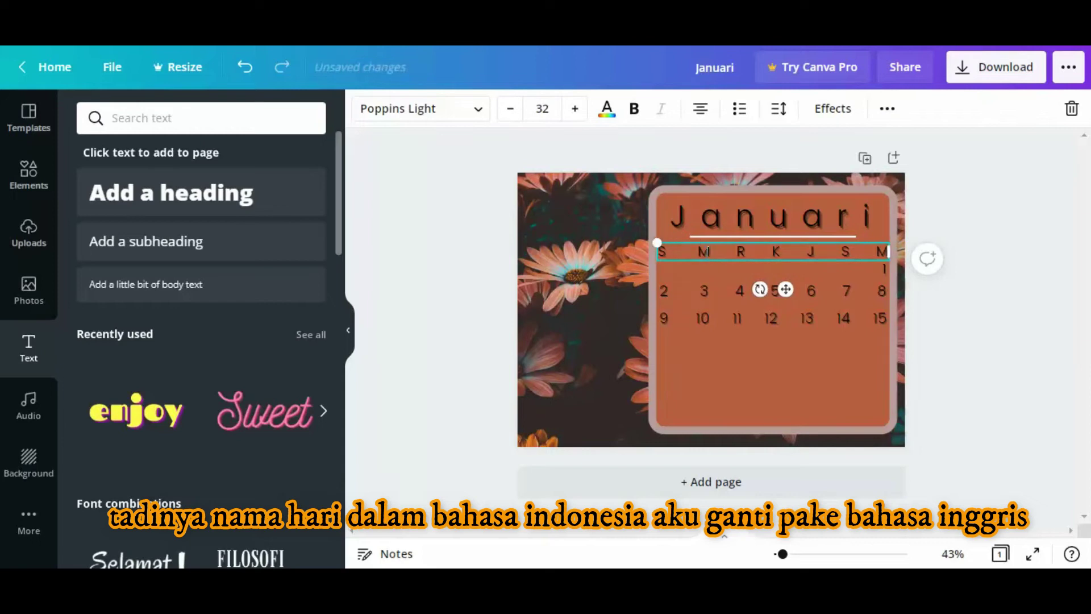
key(Delete)
text(T)
key(BackSpace)
text(W)
key(Delete)
text(T )
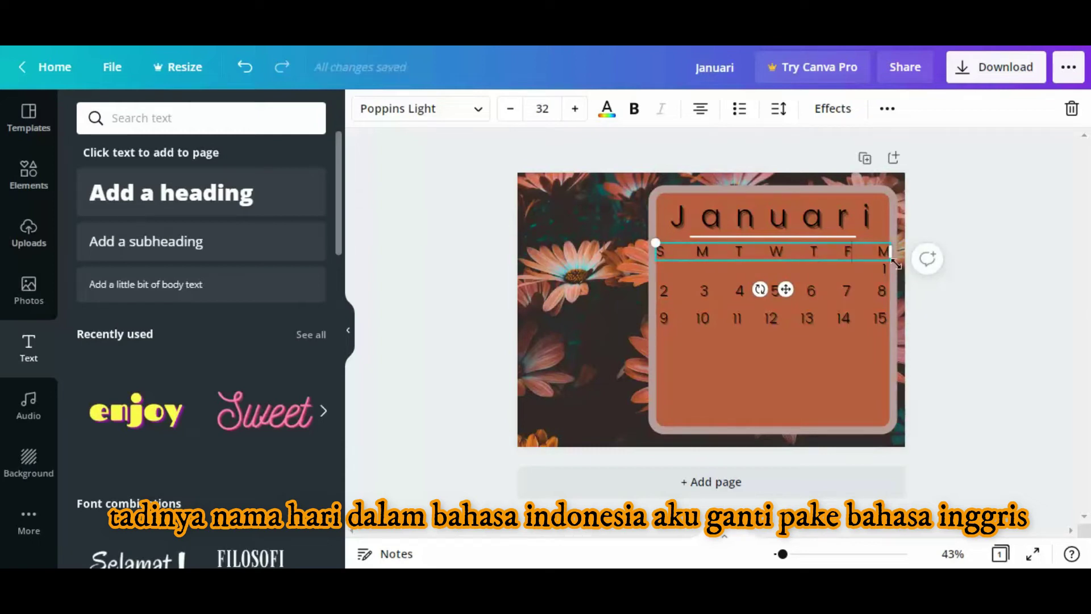
text(F)
key(Delete)
text(S)
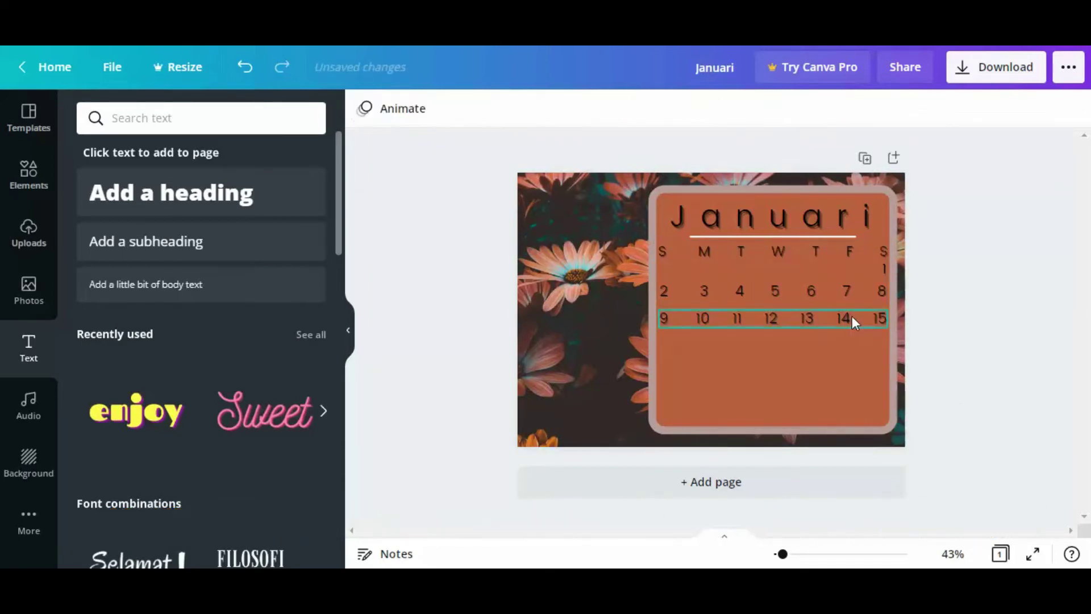
Duplicate the 9–15 date row and place the copy below it, aligned with the columns.
click(850, 318)
key(ctrl+d)
drag(789, 336, 783, 345)
Replace the copied dates with 16, 17, 18, 19, 20, 21 and 22.
double_click(664, 344)
text(16)
double_click(704, 343)
text(17 11 12 13 14 15)
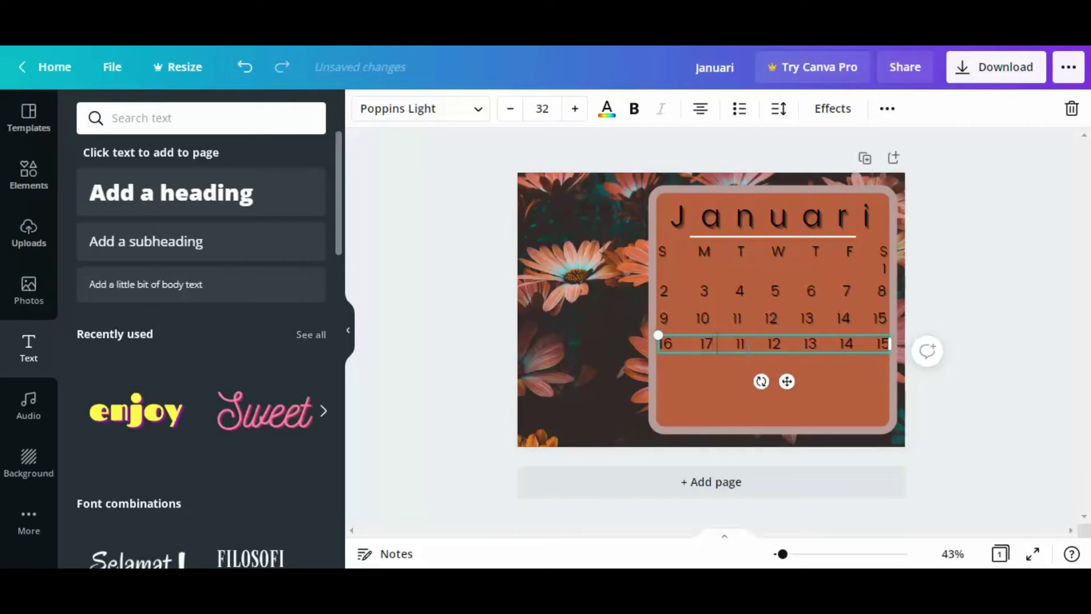
double_click(746, 344)
text(18)
key(BackSpace)
text(9)
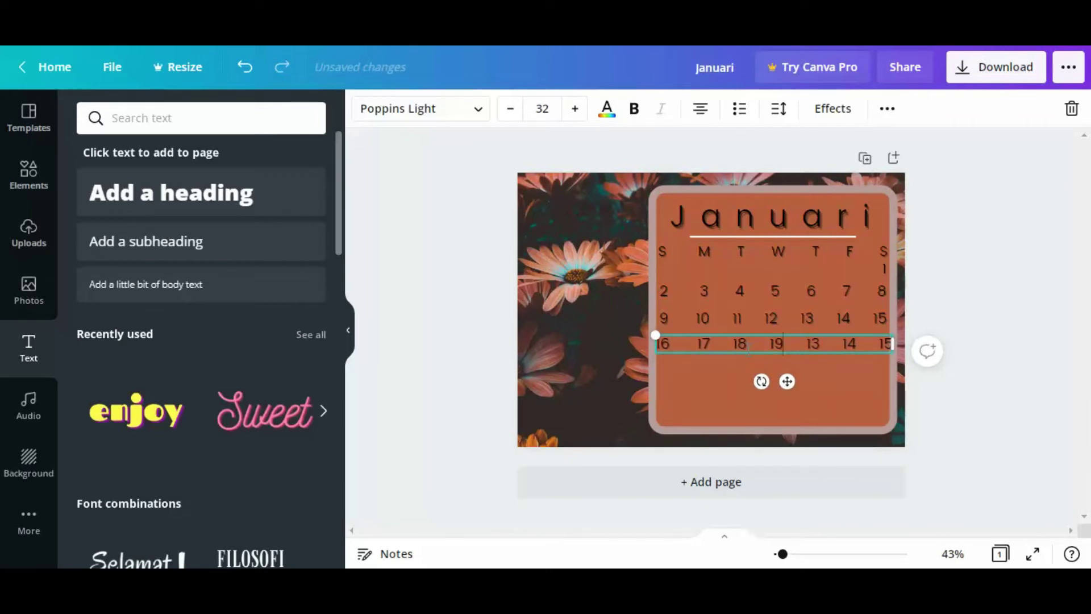
key(Right)
key(Delete)
key(Delete)
text(20)
key(BackSpace)
key(Delete)
text(21)
key(Right)
key(Delete)
key(Delete)
text(22)
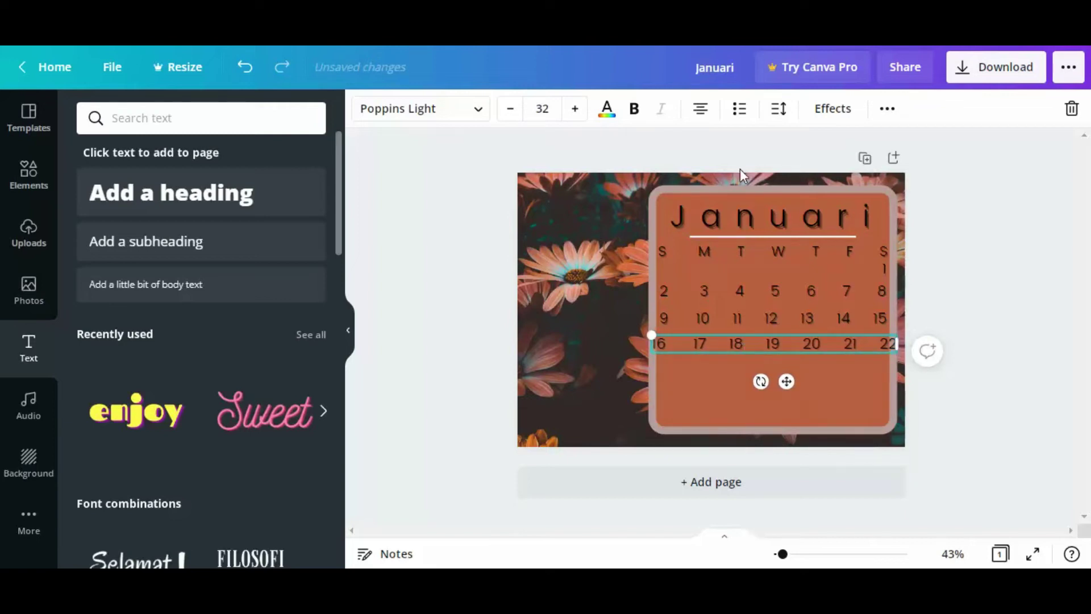
Set the letter spacing of the 16–22 row to -15 to fit it inside the panel.
click(778, 108)
drag(900, 164, 901, 169)
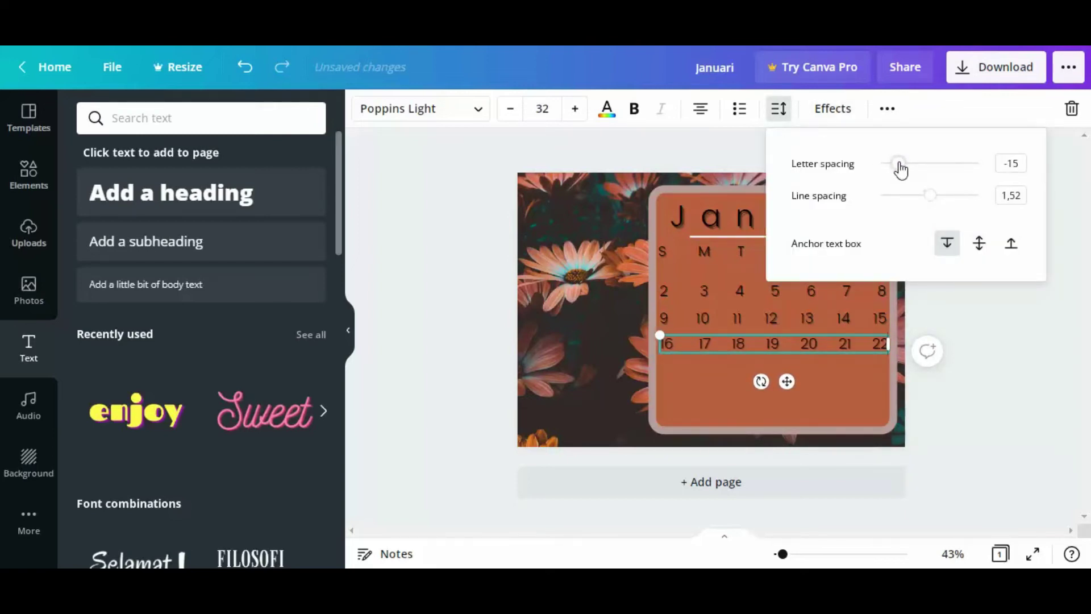
click(1036, 408)
Duplicate the 16–22 row below itself and replace the copied dates with 23, 24, 25, 26, 27, 28 and 29.
click(801, 343)
drag(801, 343, 796, 379)
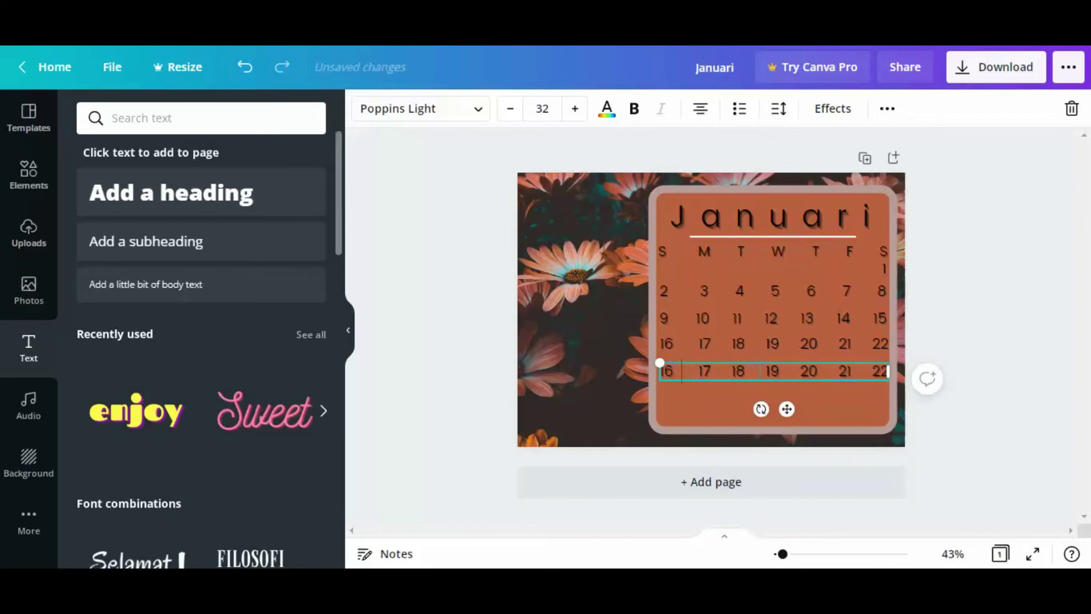
key(BackSpace)
key(BackSpace)
text(23)
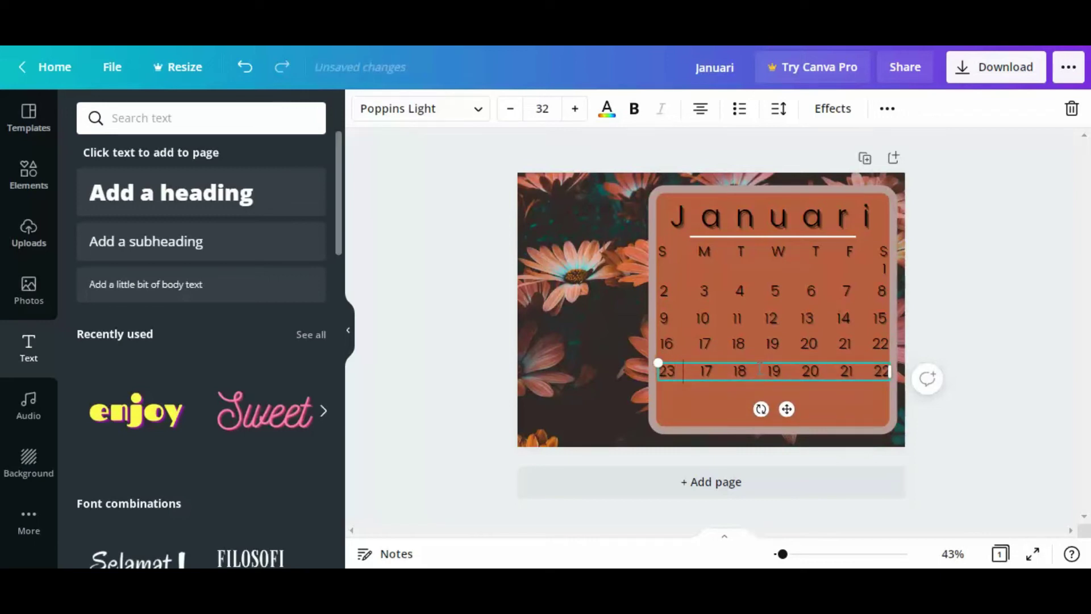
double_click(705, 371)
text(24)
key(Delete)
key(Delete)
text(25)
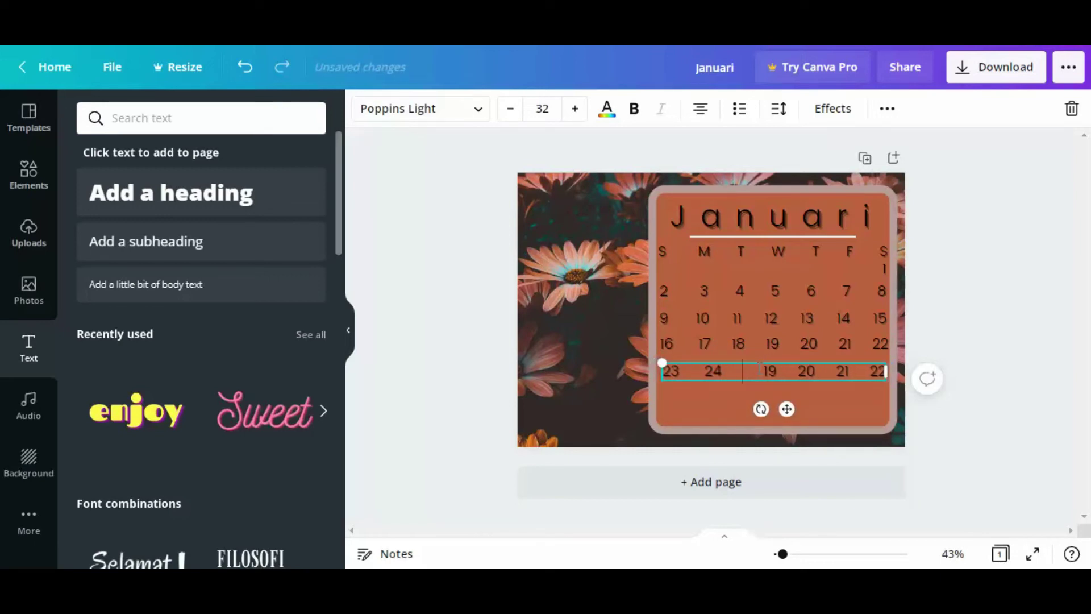
key(BackSpace)
key(BackSpace)
text(26)
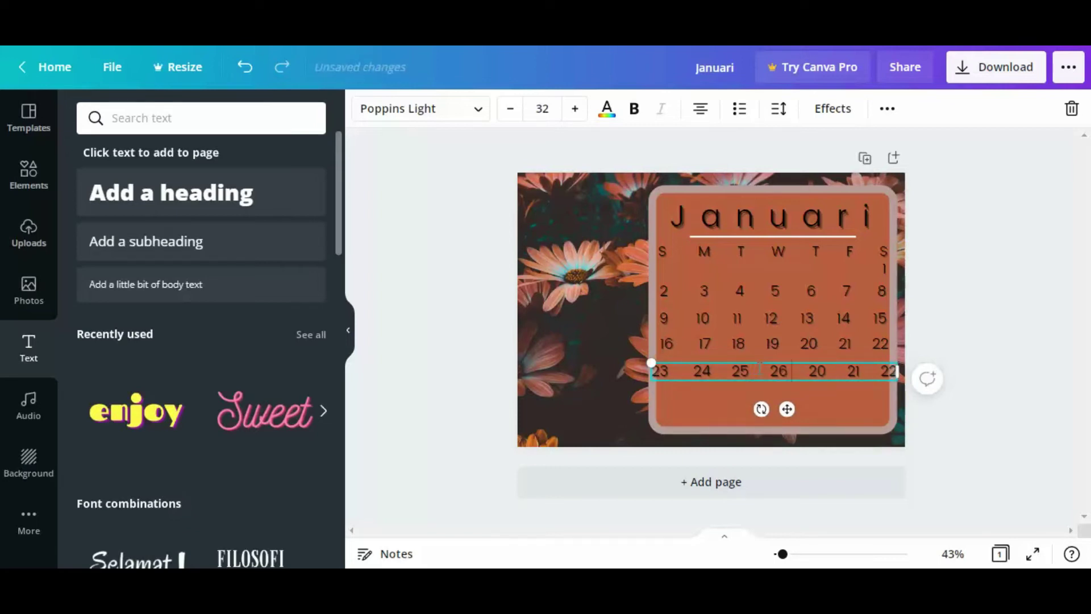
key(BackSpace)
key(BackSpace)
text(27)
key(BackSpace)
key(BackSpace)
text(28)
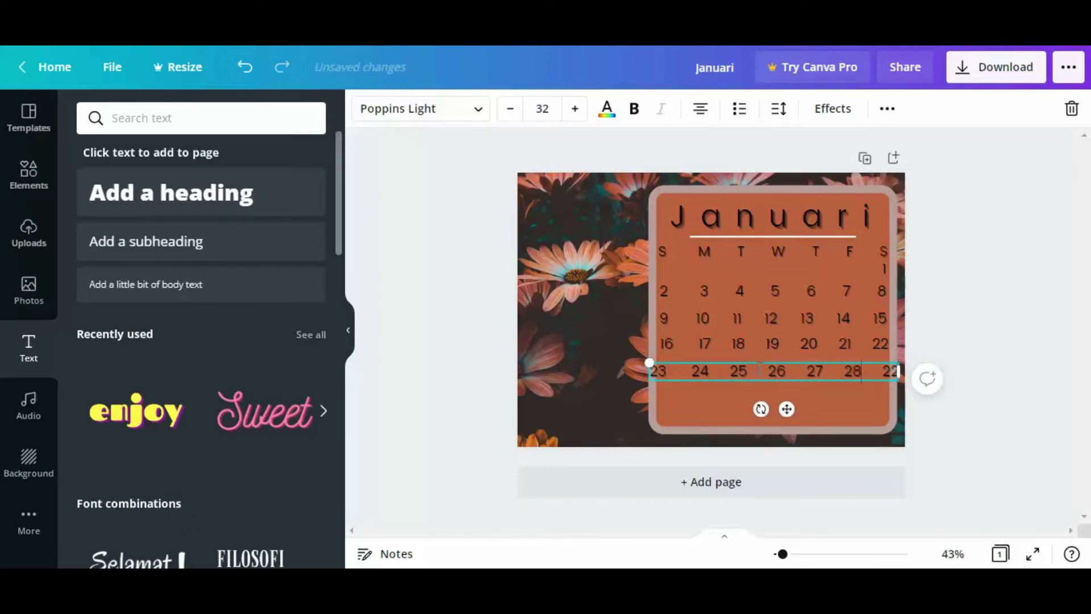
key(BackSpace)
key(BackSpace)
text(29)
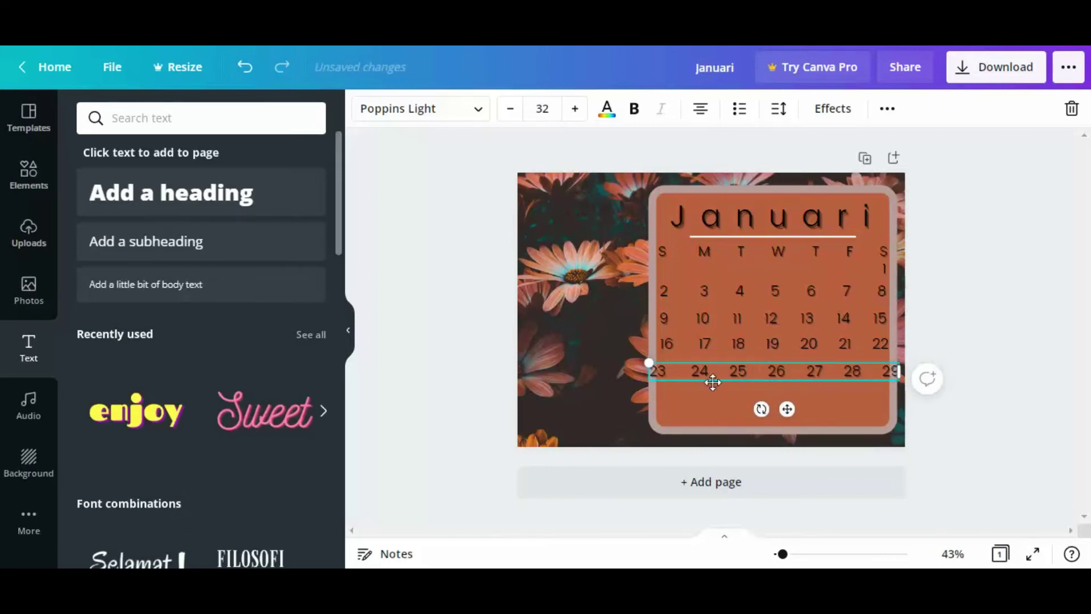
Tighten the letter spacing of the 23–29 row so it fits inside the panel.
click(787, 119)
drag(898, 165, 897, 174)
click(1024, 395)
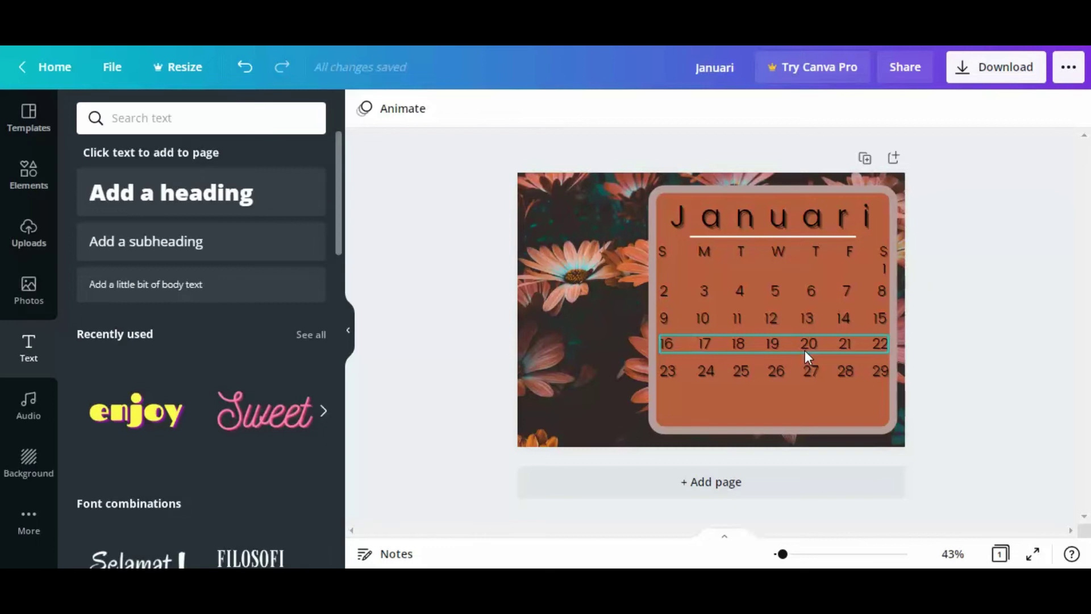
Duplicate the 23–29 row below itself and replace the copy's first two dates with 30 and 31.
click(814, 370)
drag(820, 367, 808, 403)
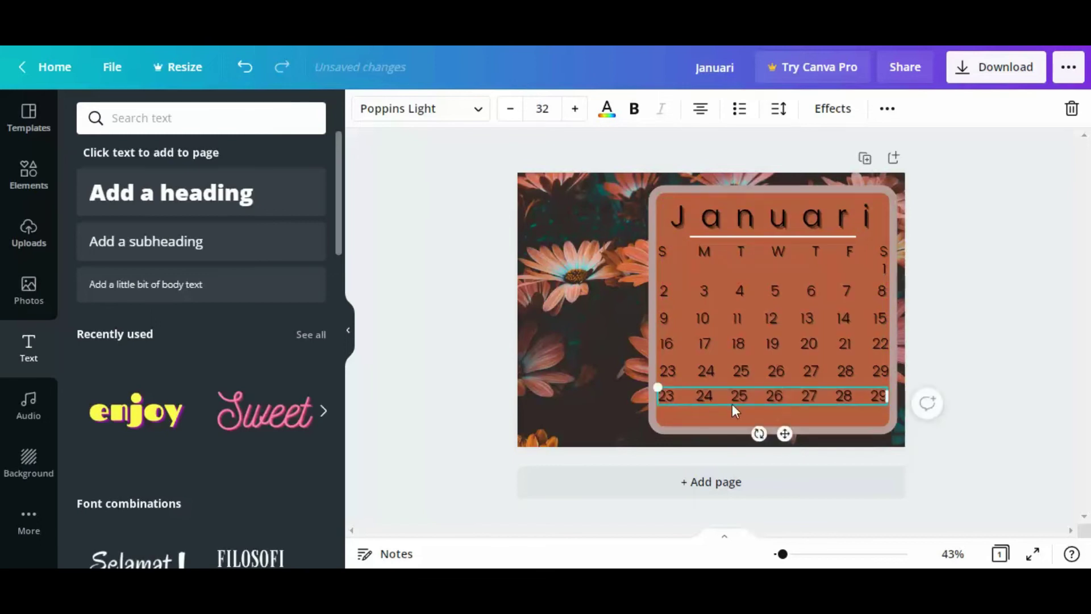
mouse_move(697, 395)
mouse_down()
mouse_move(697, 382)
mouse_move(691, 398)
mouse_up()
double_click(692, 396)
double_click(669, 396)
text(30)
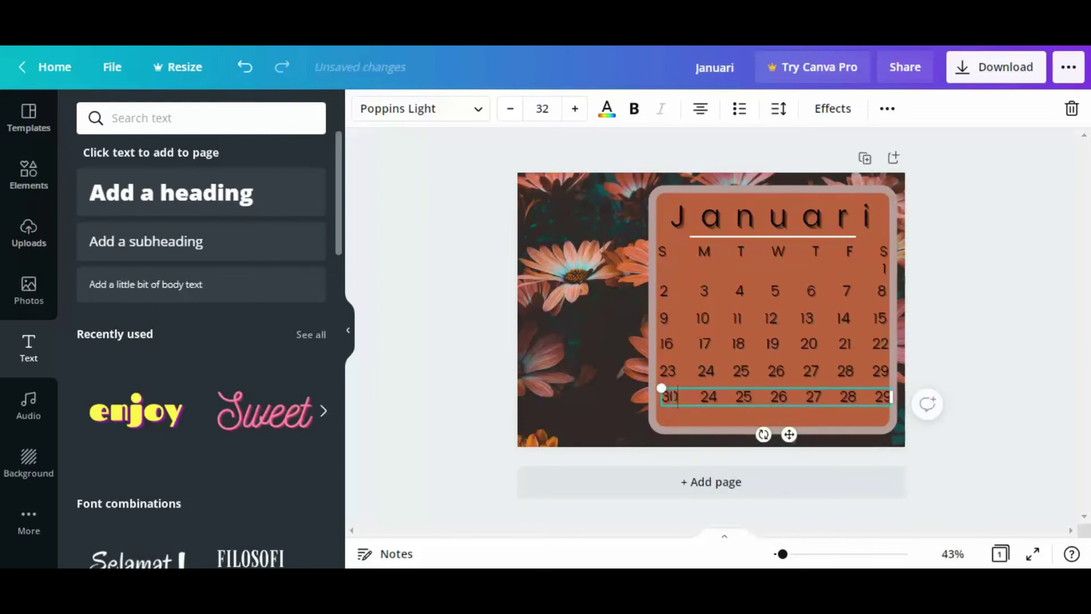
key(BackSpace)
key(BackSpace)
text(31)
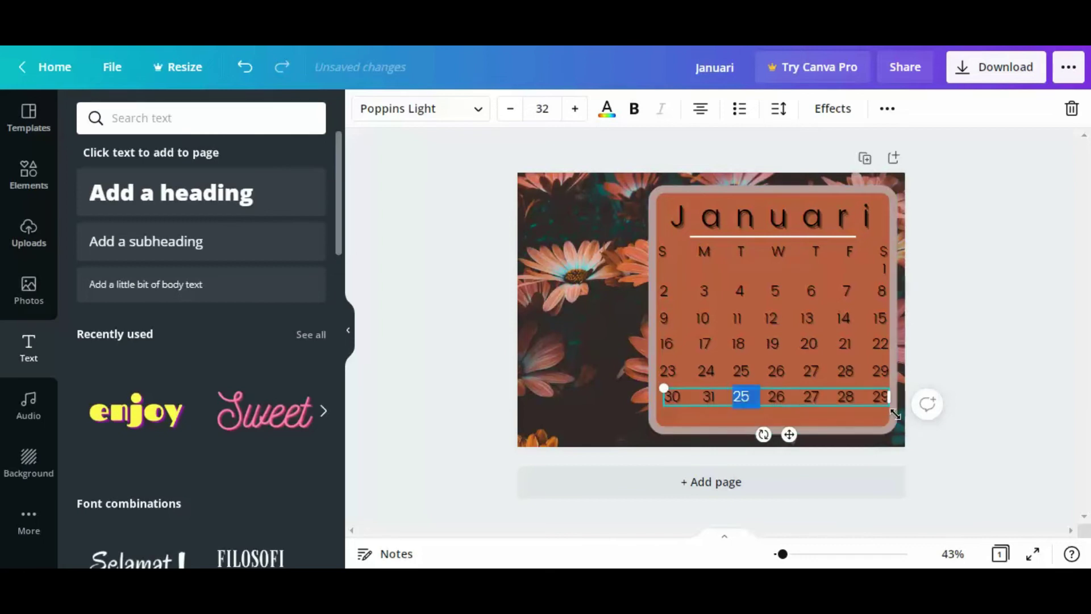
Delete the leftover dates after 31 in the last row and align 30 and 31 under 23 and 24.
shift+click(879, 396)
key(BackSpace)
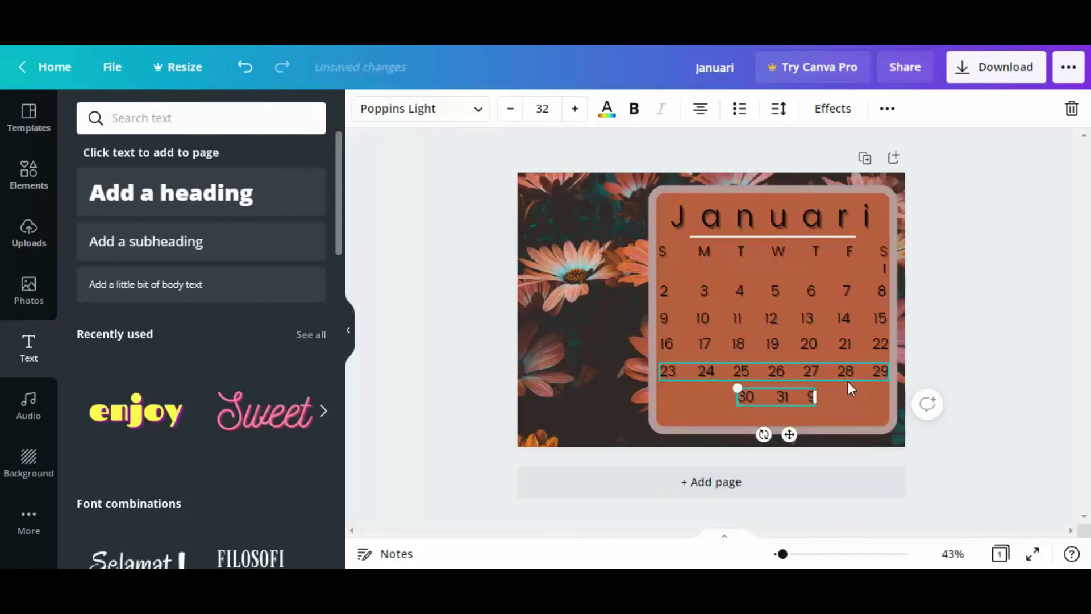
key(BackSpace)
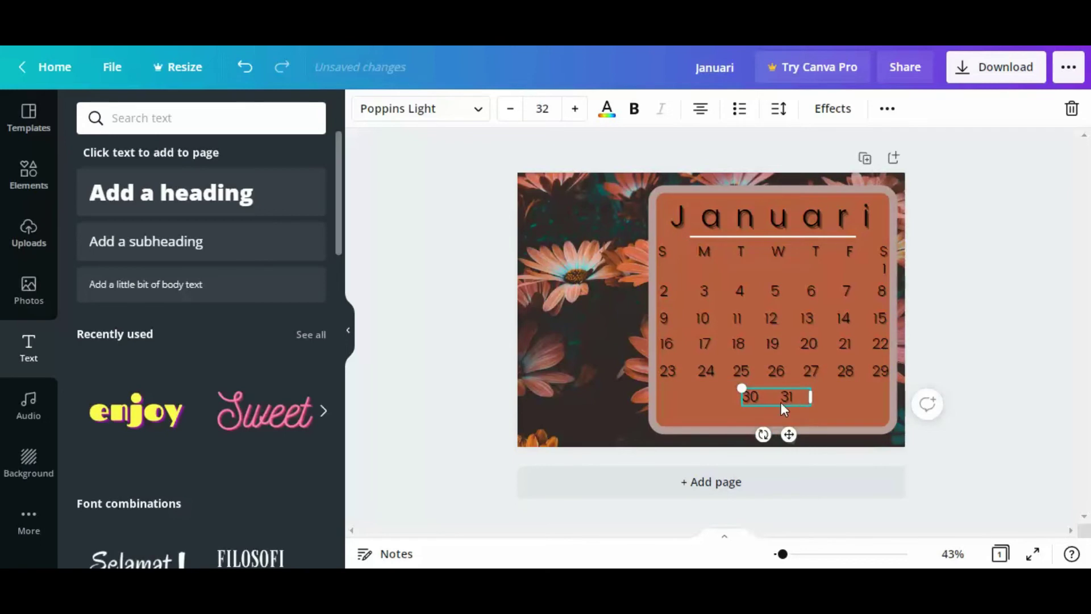
drag(781, 403, 719, 402)
click(926, 324)
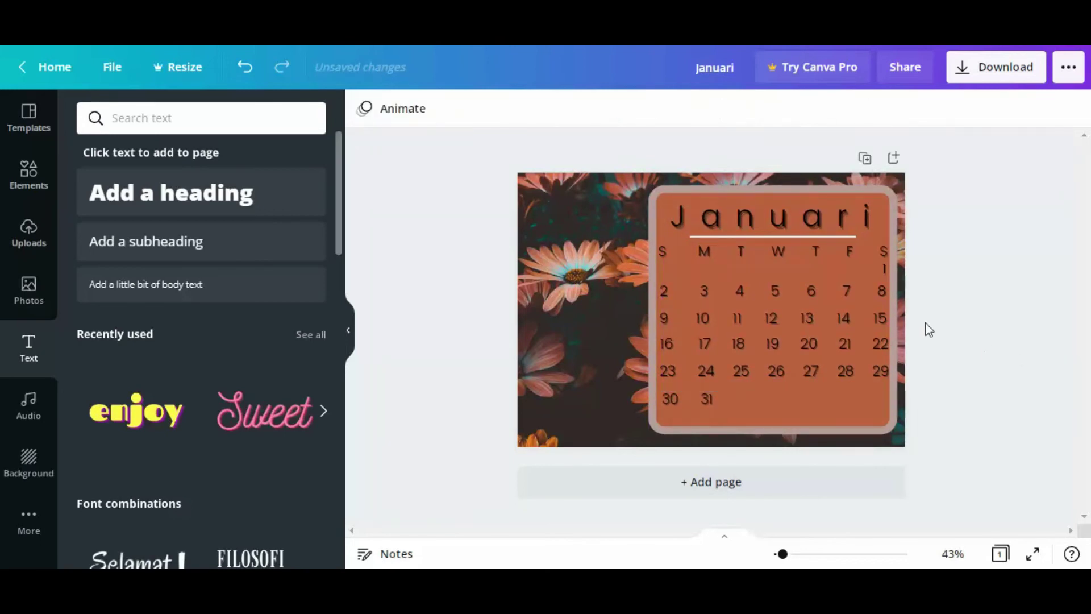
Add the yellow "enjoy" text style, replace its wording with 2022, shrink it to size 130 and place it in the page's upper-left corner.
click(136, 410)
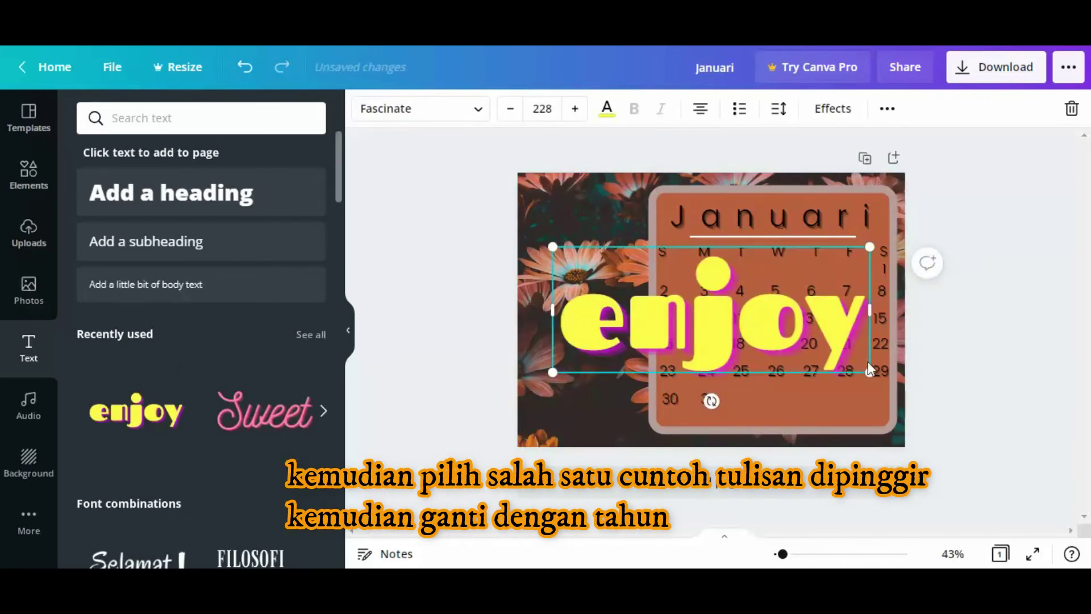
drag(862, 365, 747, 324)
double_click(739, 296)
text(2021)
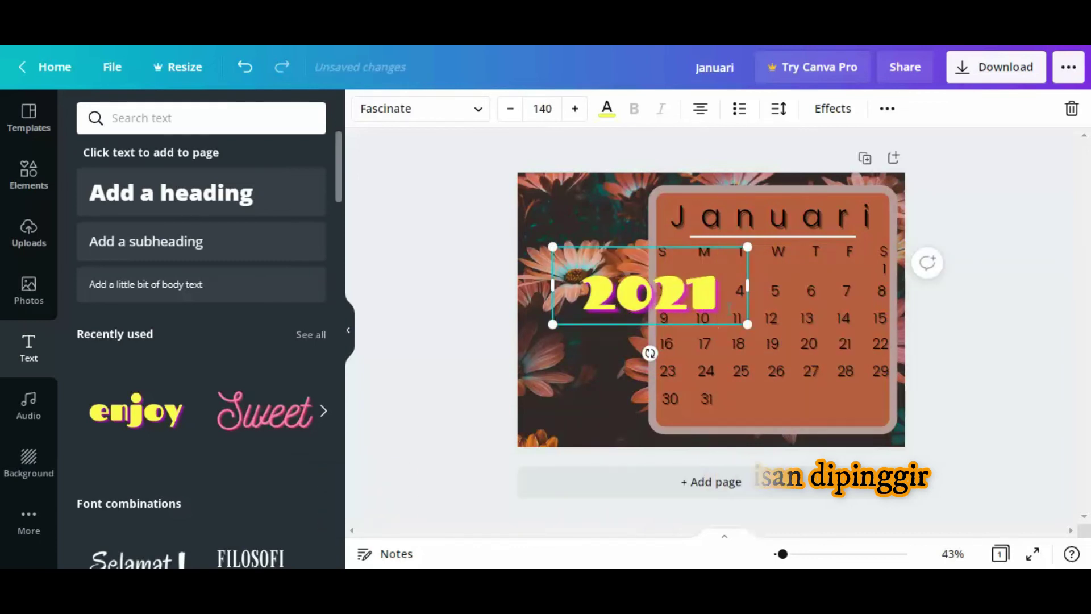
drag(721, 321, 688, 268)
drag(612, 274, 601, 241)
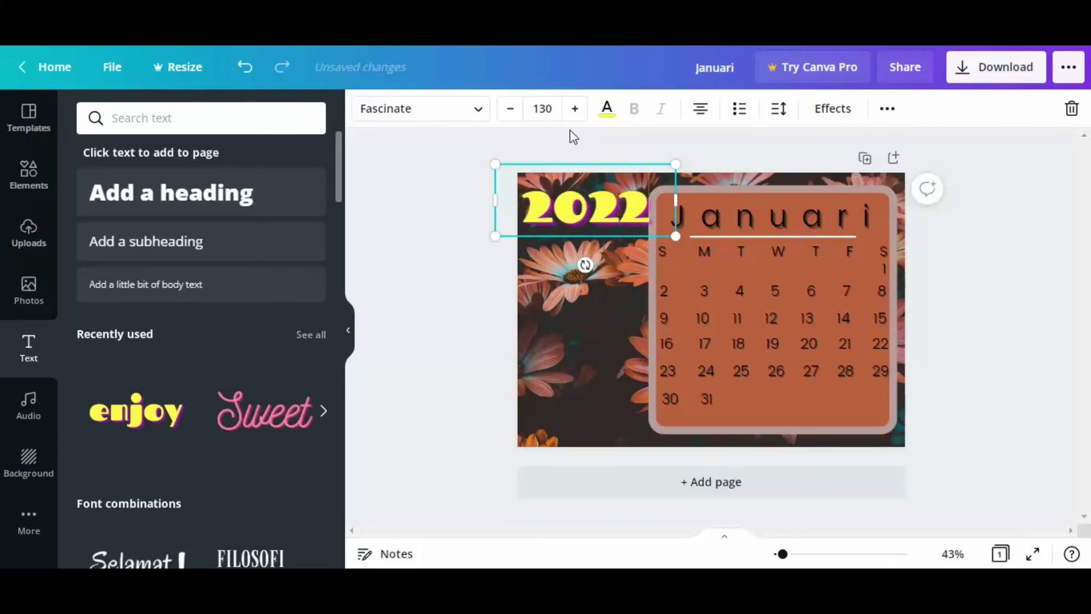
Try the orange document colour and the dusty pink photo colour on the 2022 text.
click(1020, 317)
click(611, 203)
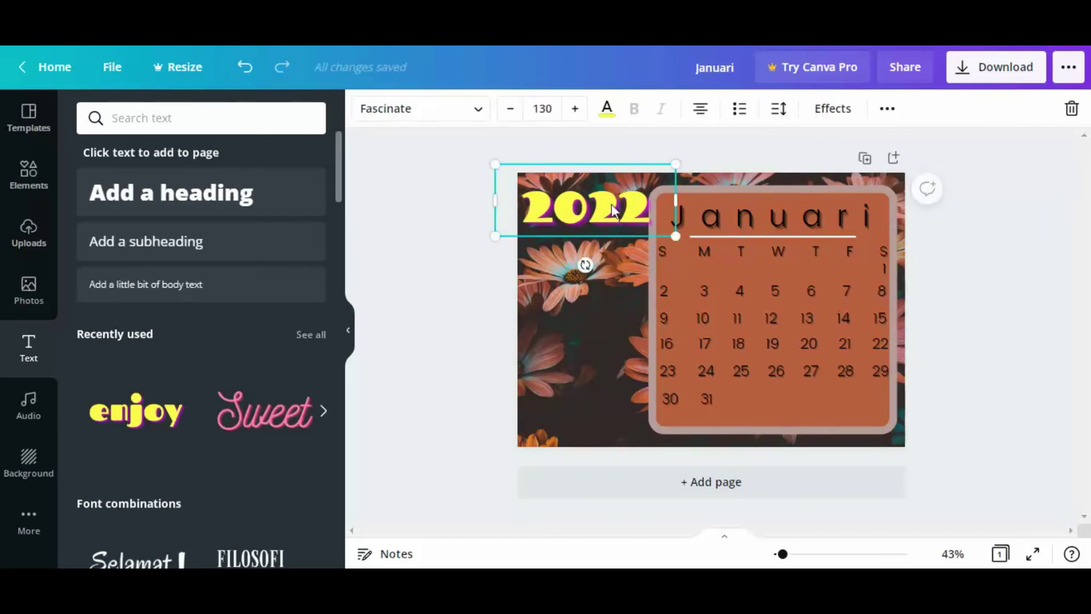
click(606, 105)
click(179, 193)
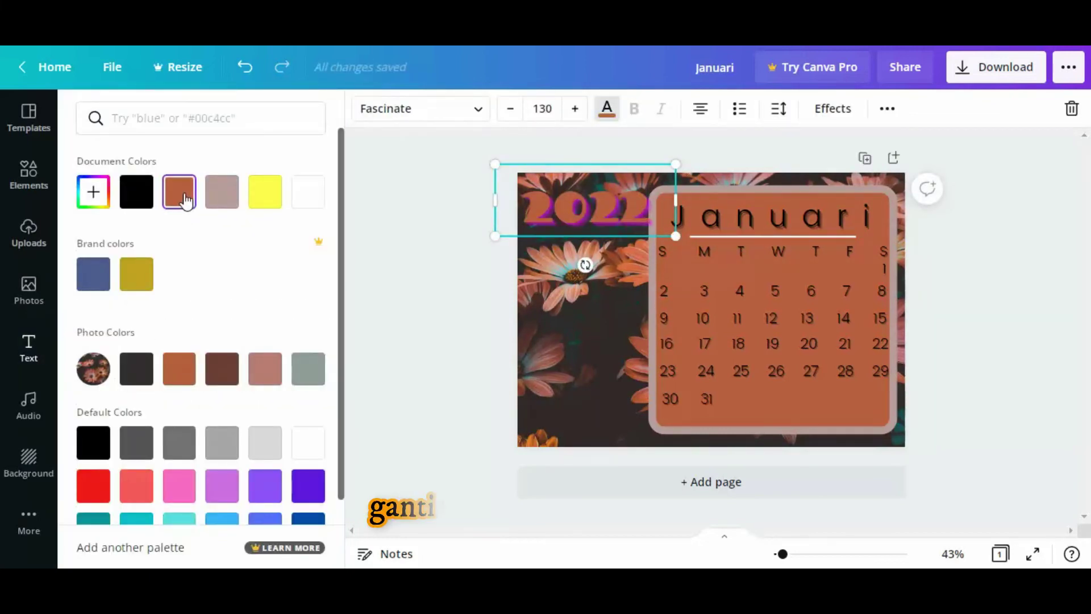
click(267, 377)
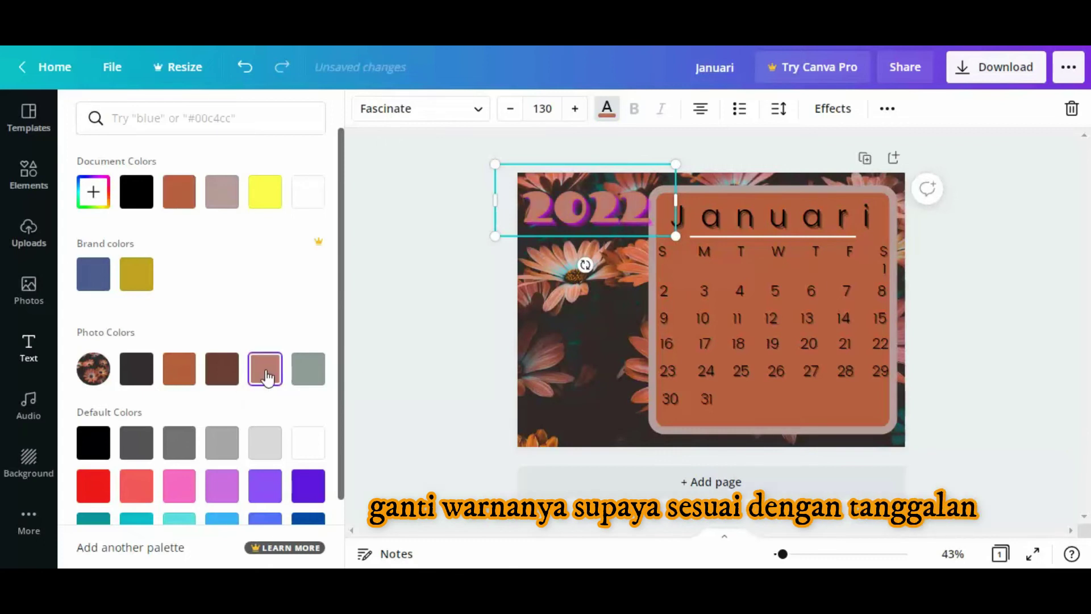
Set the 2022 text's transparency to 69 and shift the text slightly towards the calendar panel.
click(833, 107)
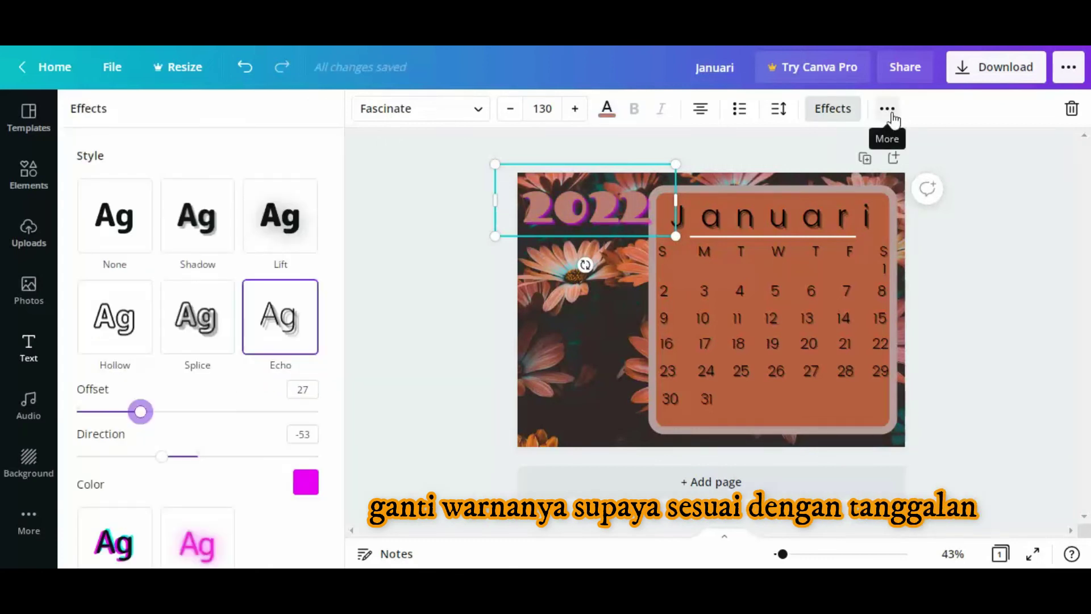
click(887, 111)
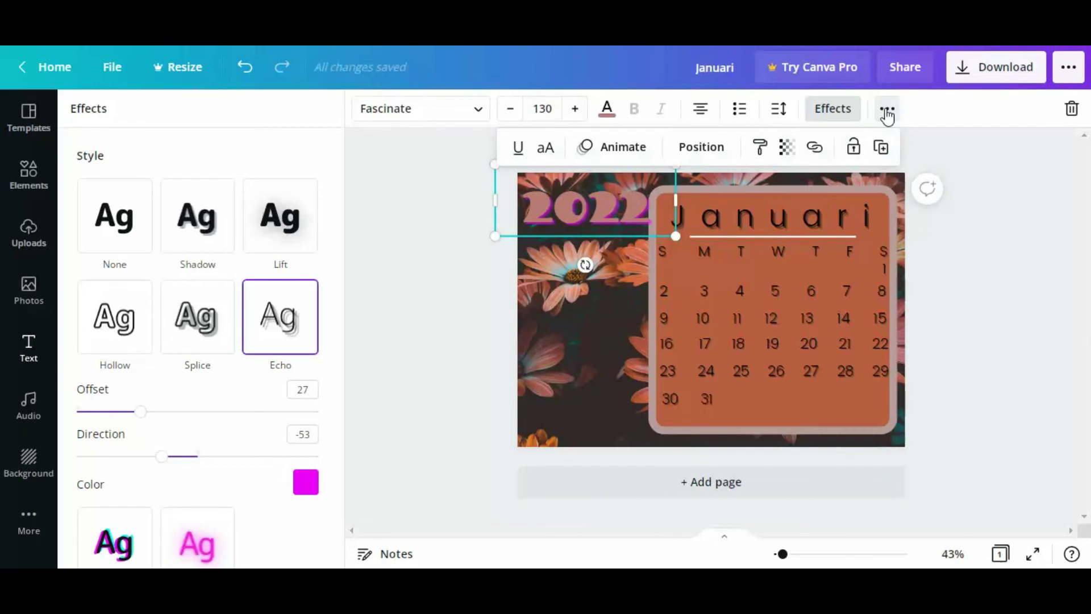
click(787, 148)
drag(731, 203, 710, 203)
click(952, 256)
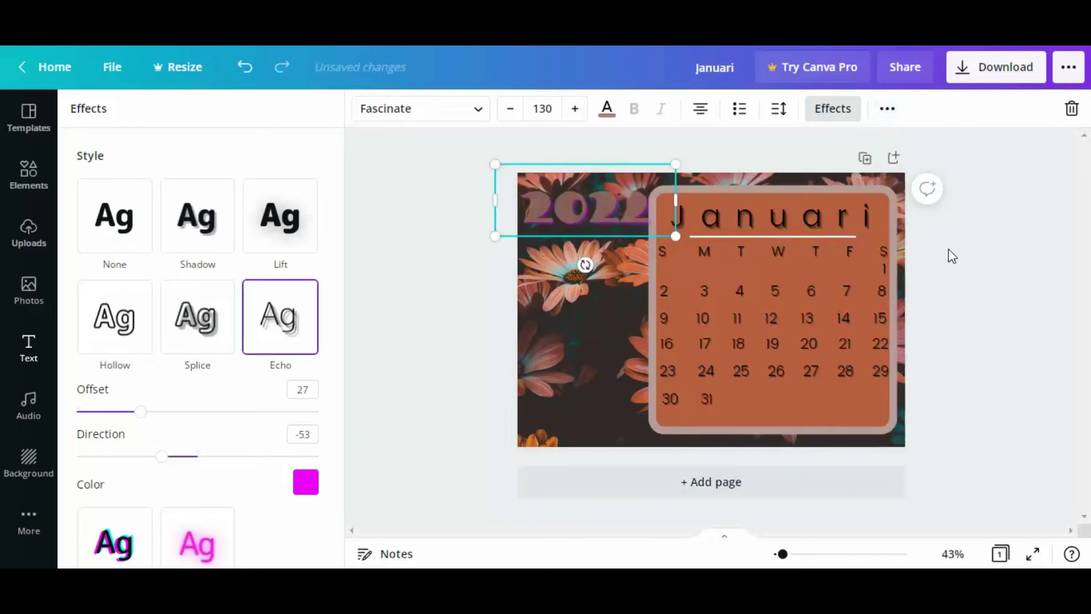
drag(633, 216, 657, 208)
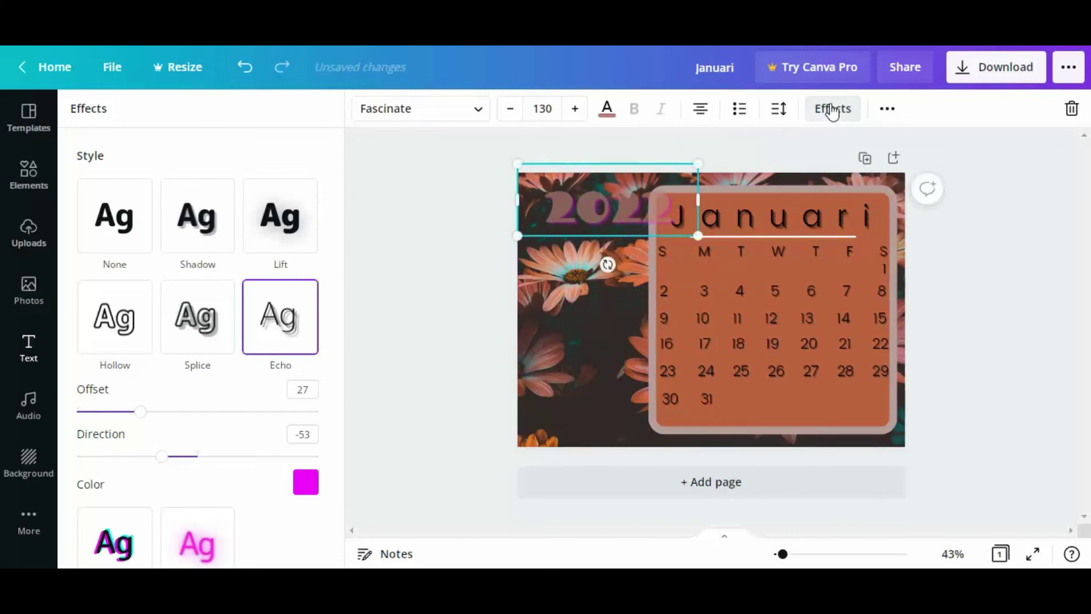
click(888, 110)
click(787, 147)
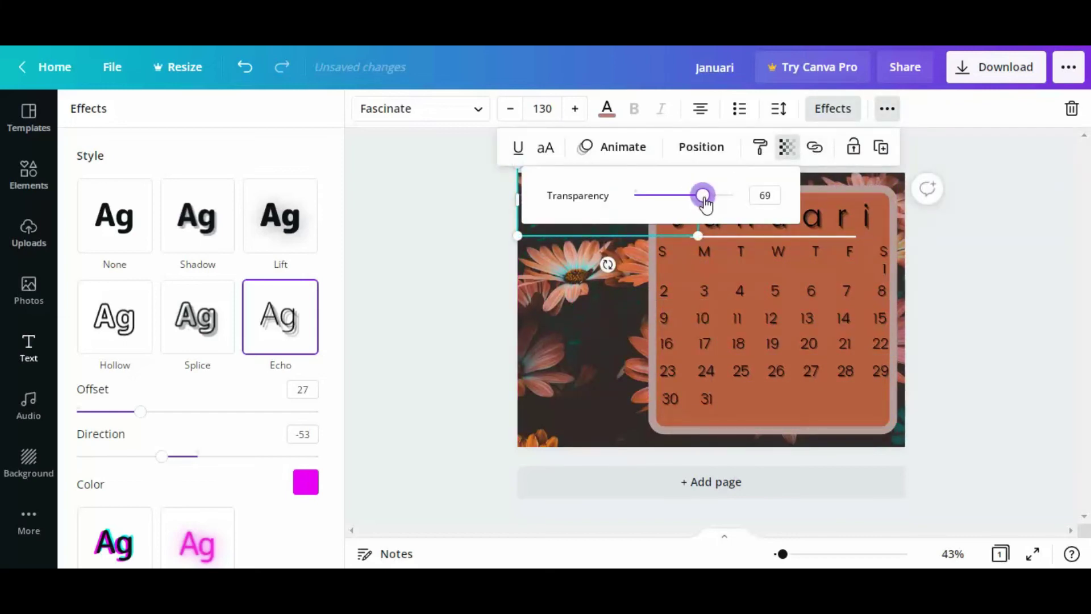
click(667, 176)
drag(651, 202, 642, 202)
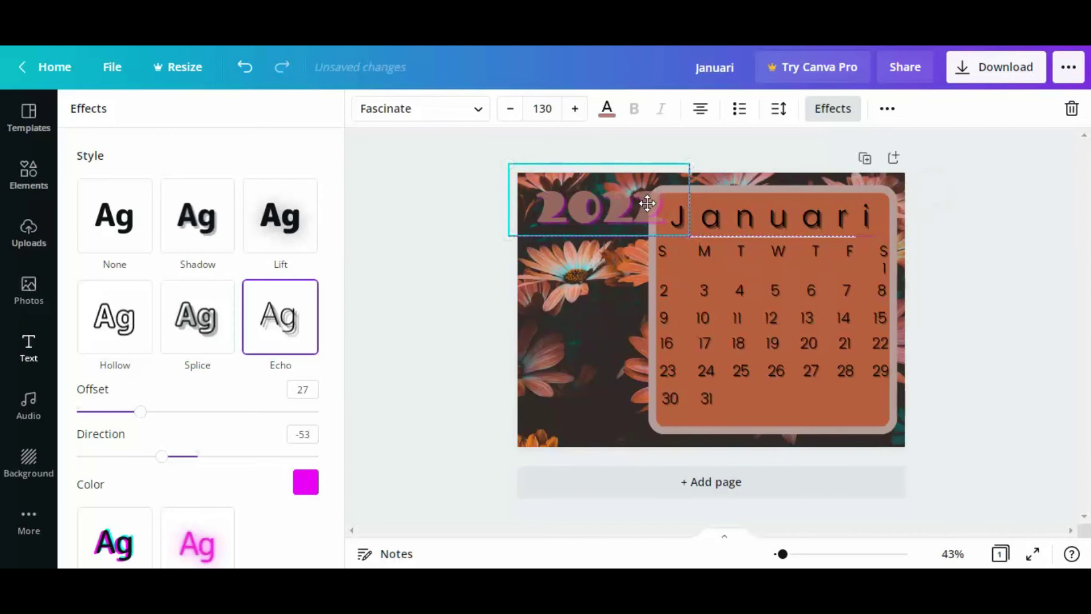
Recolour the 2022 text with the grey-green photo colour and fit it beside the panel at size 117.
click(607, 108)
click(173, 375)
click(308, 369)
drag(611, 225, 597, 225)
drag(675, 234, 643, 229)
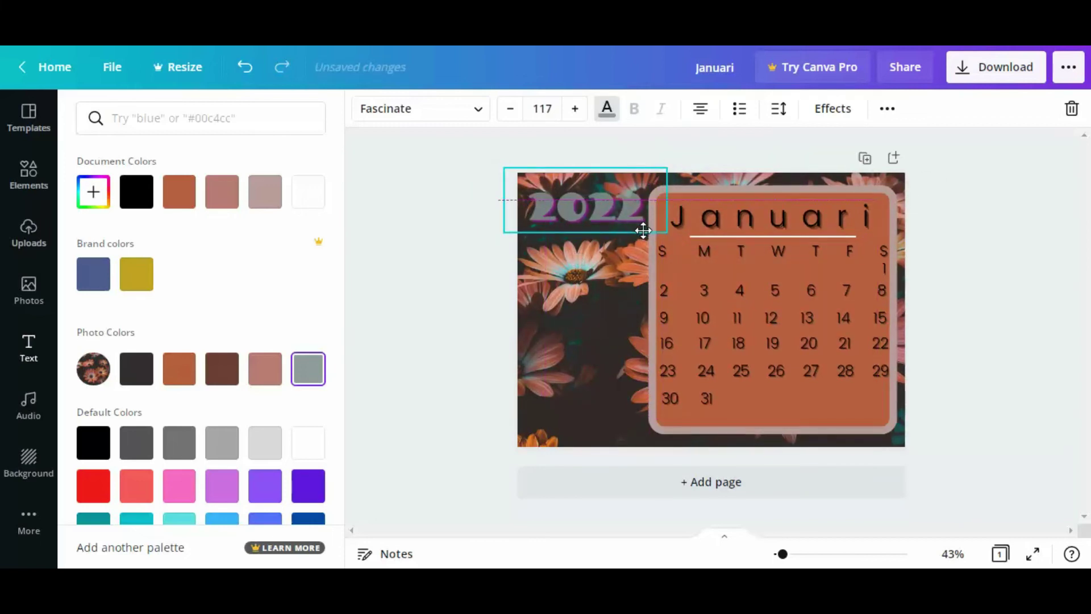
click(590, 291)
key(Escape)
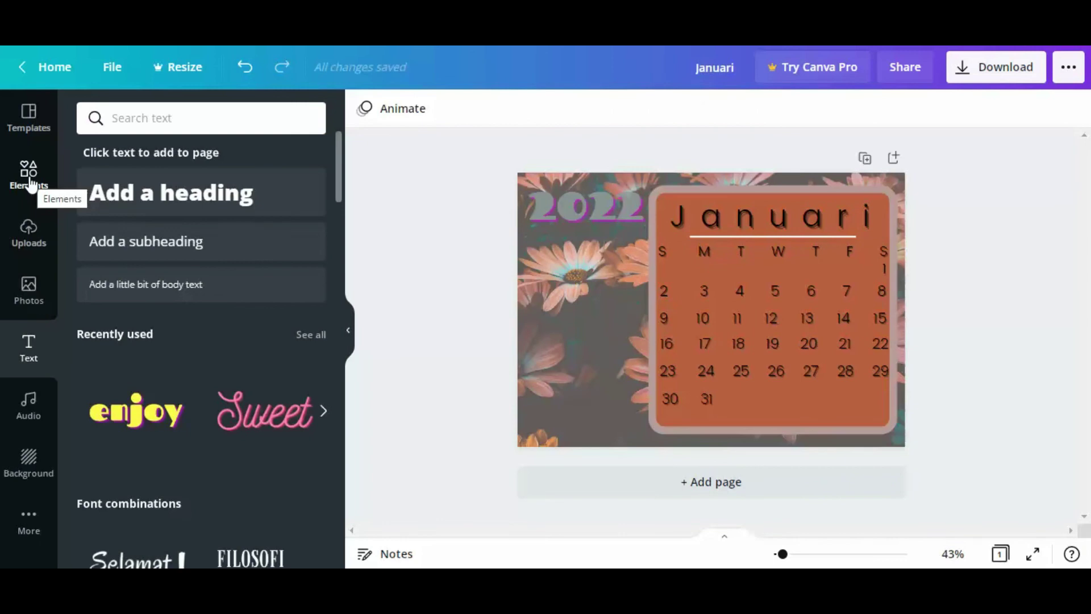
Search the elements library for "muslim woman" and insert the illustration of the drinking woman in a yellow headscarf.
click(30, 183)
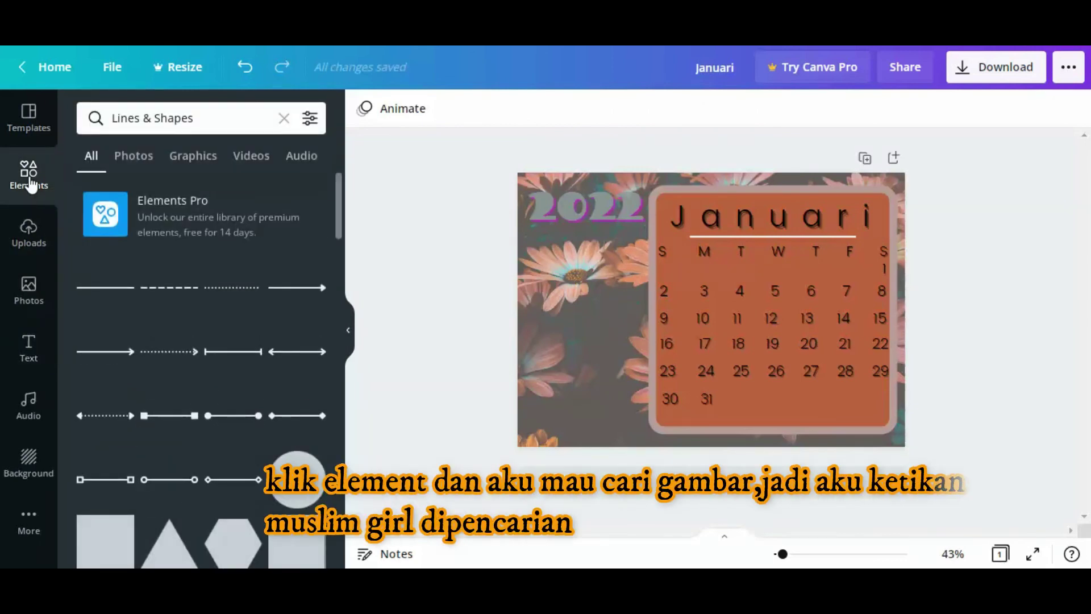
click(284, 117)
text(MUSLIM)
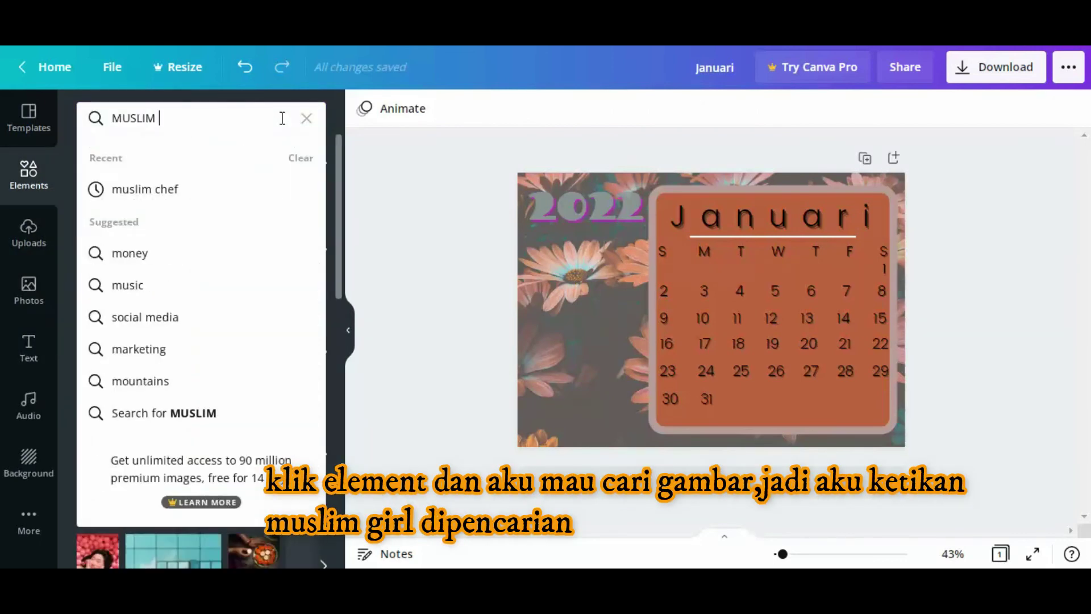
click(200, 286)
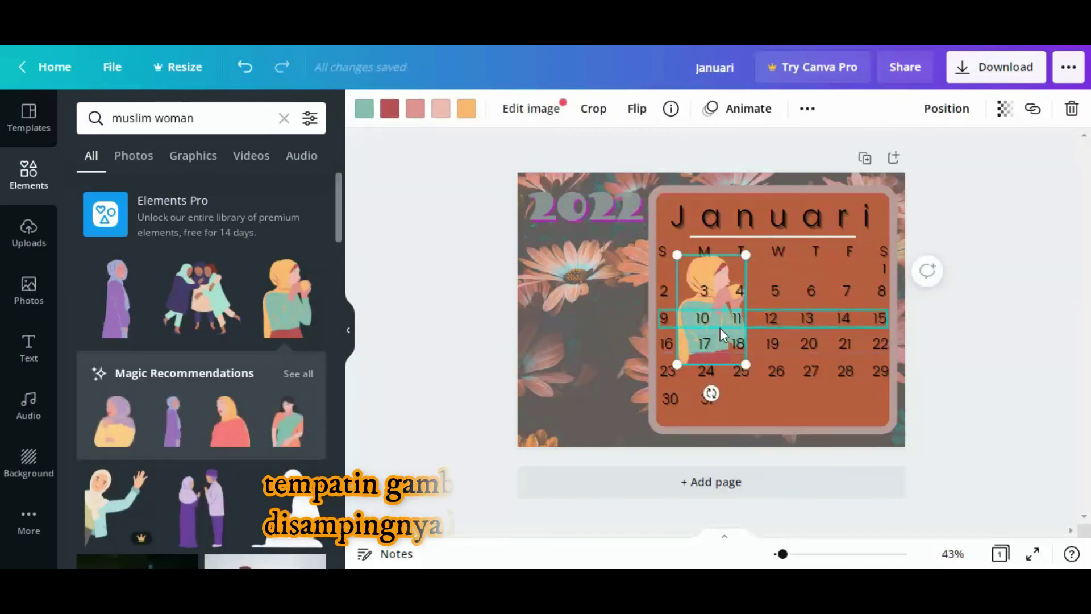
Move the woman illustration beneath the 2022 text beside the panel and enlarge it.
click(711, 344)
drag(717, 269, 590, 257)
drag(620, 354, 581, 341)
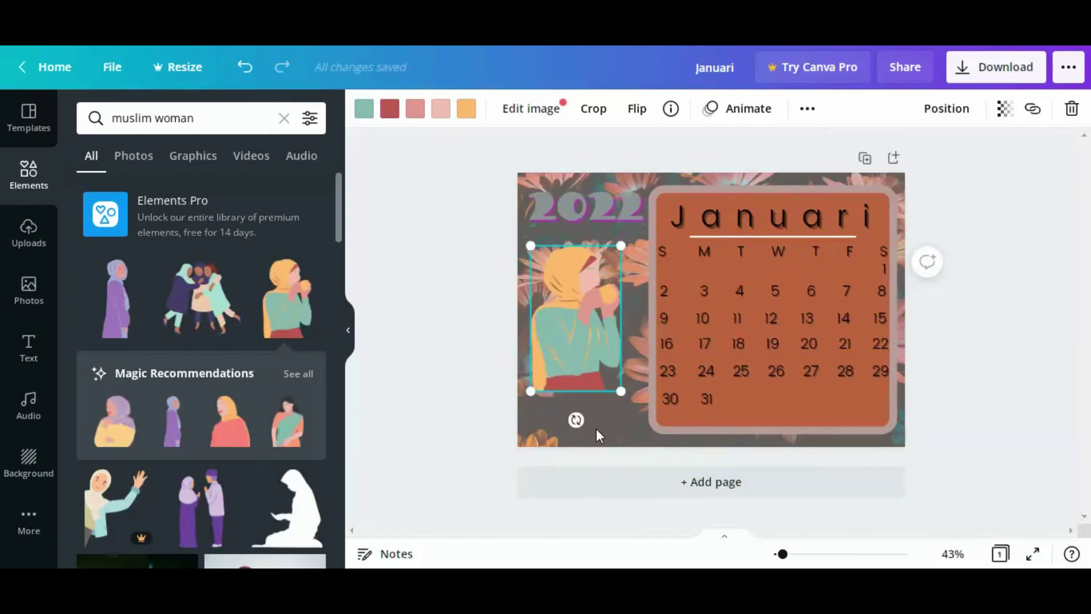
click(945, 376)
click(576, 328)
drag(575, 327, 584, 325)
Replace the page background with the lilac bunting image.
click(532, 426)
click(29, 463)
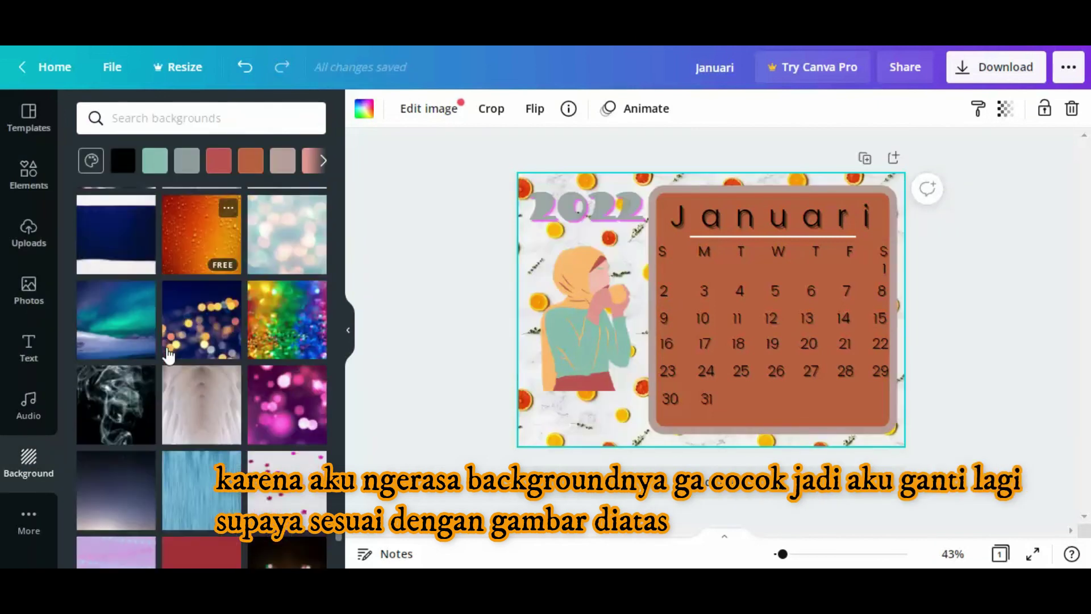
scroll(168, 355, down, 3)
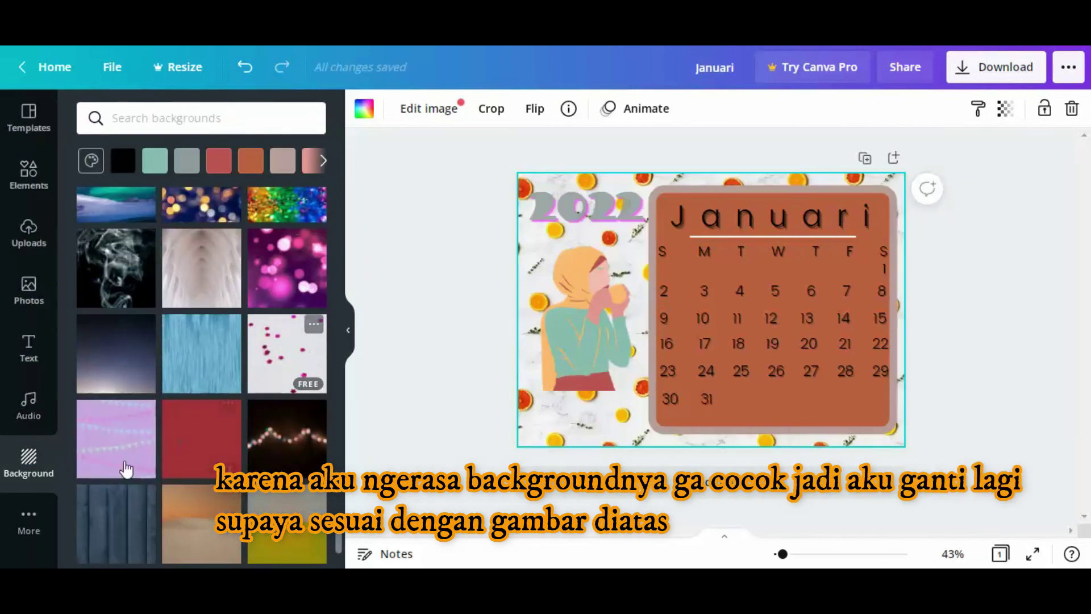
click(117, 441)
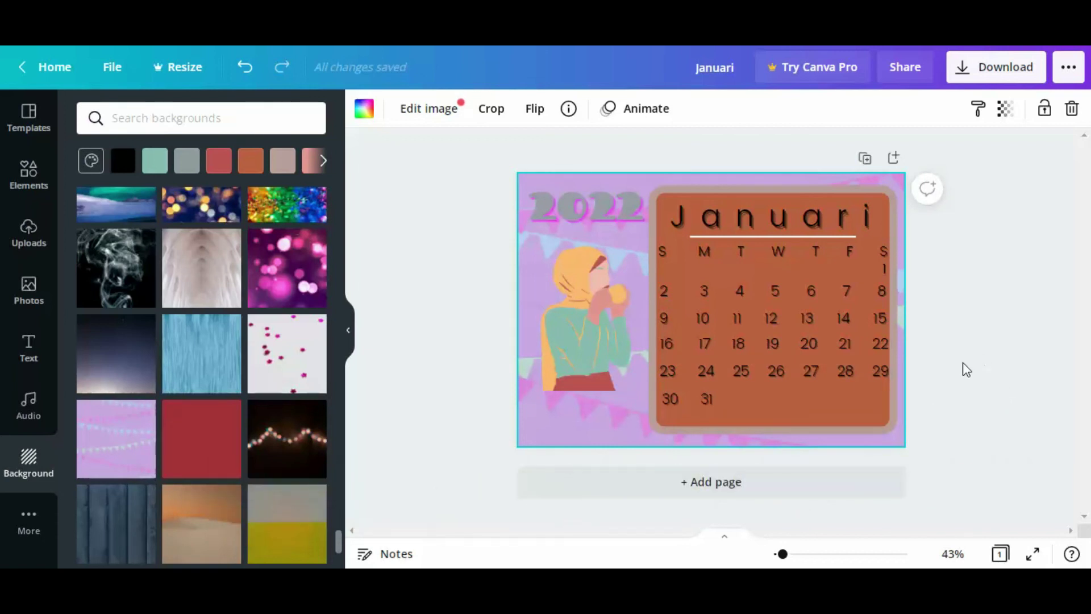
Enlarge the woman illustration slightly and move it down to the page's bottom-left corner.
click(600, 321)
drag(538, 392, 522, 419)
drag(588, 348, 596, 339)
click(1015, 360)
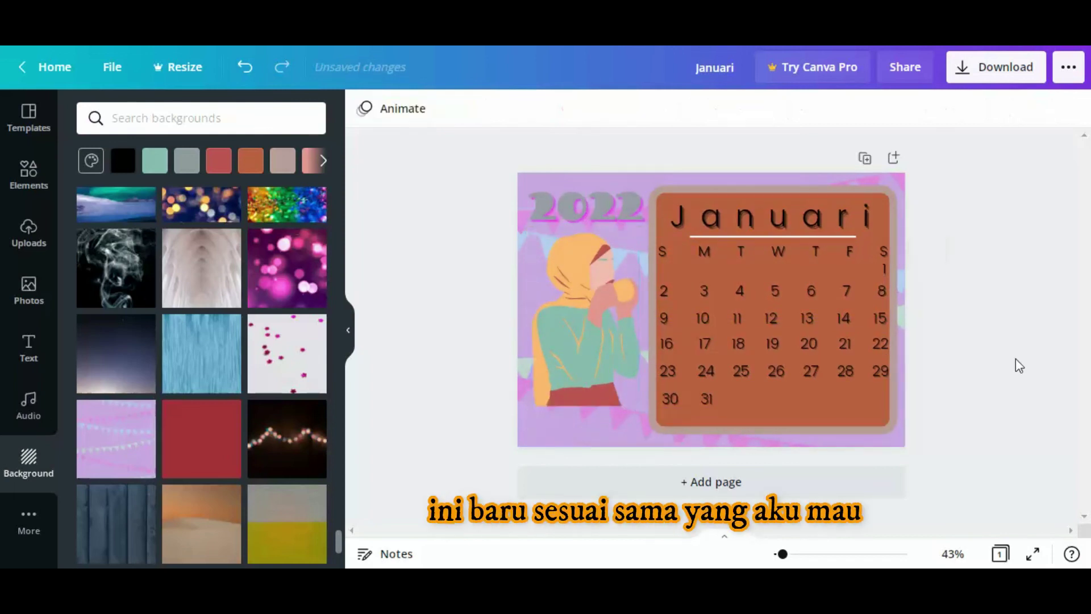
drag(578, 318, 578, 354)
click(999, 346)
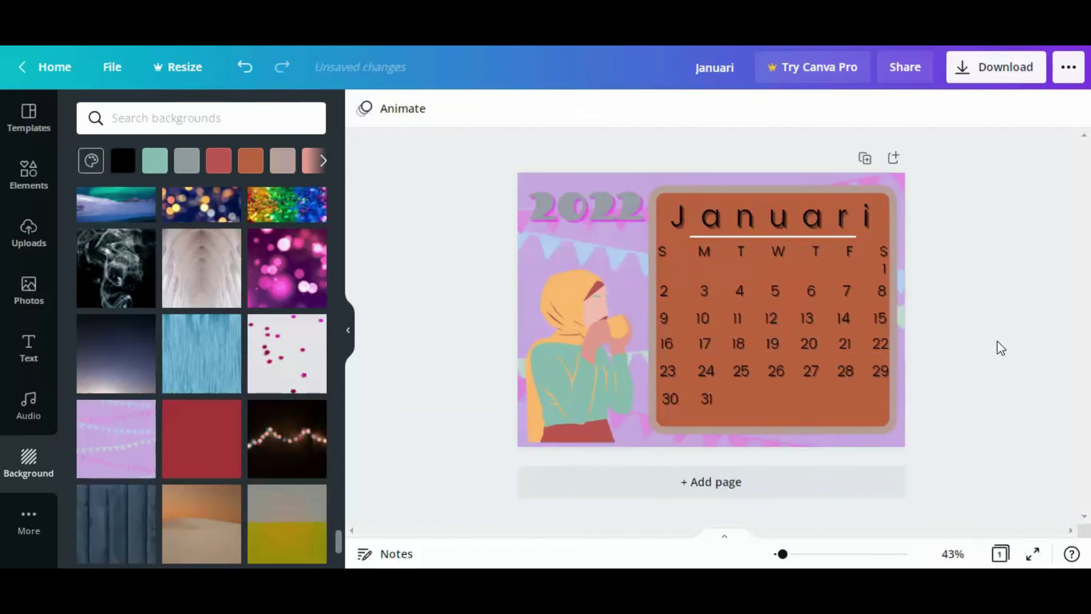